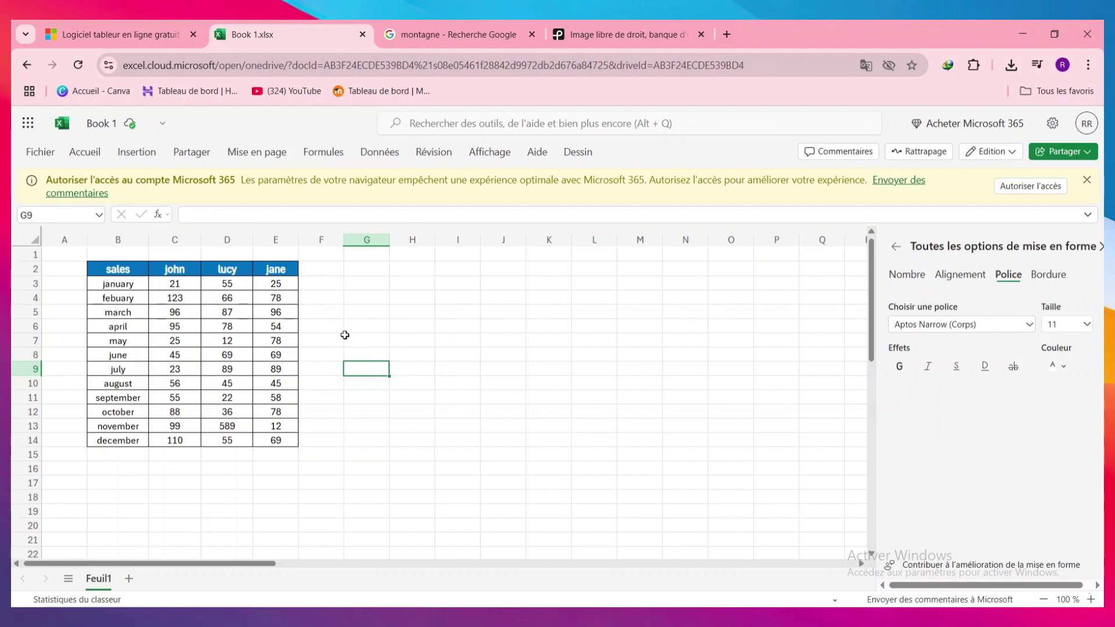
- Replace the header text in cell B2 of the sales table with "ventes"
click(448, 451)
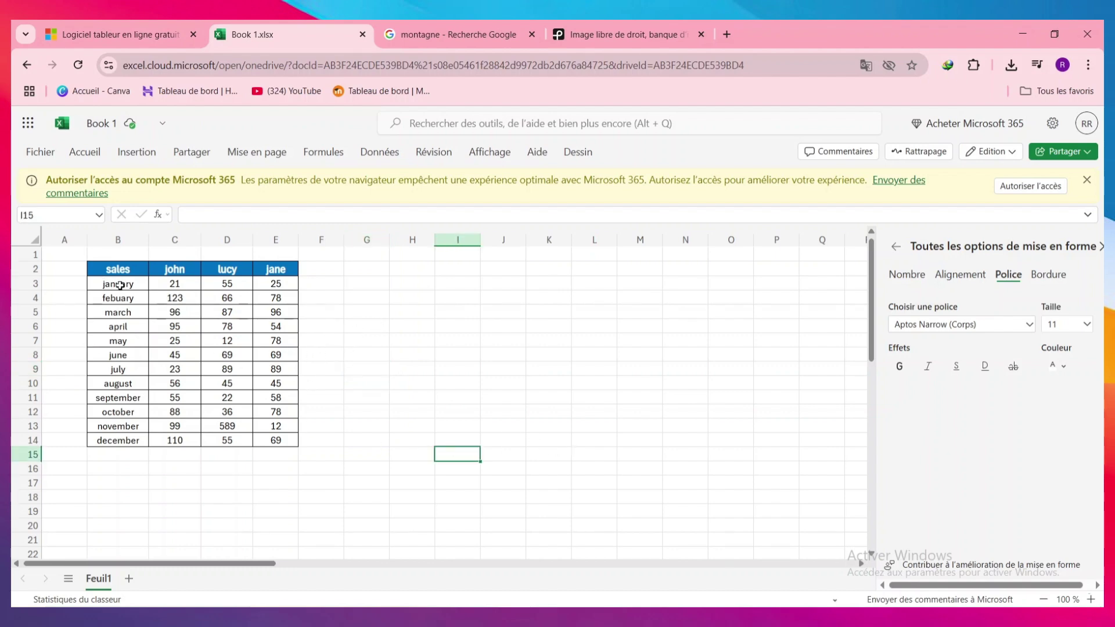
drag(102, 271, 227, 441)
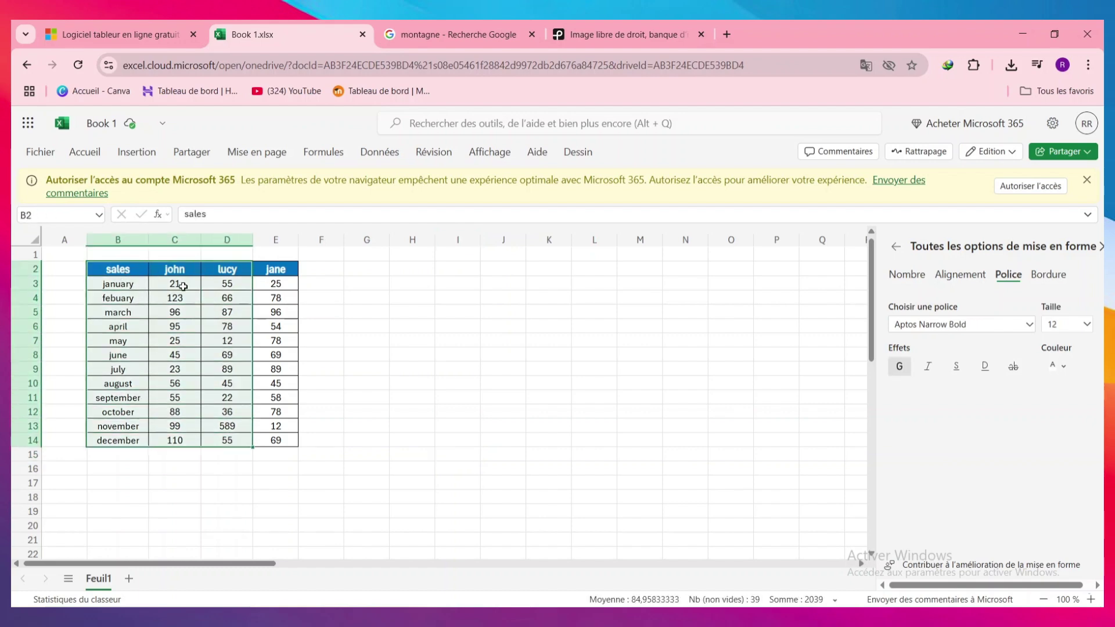
click(91, 275)
text(ventes)
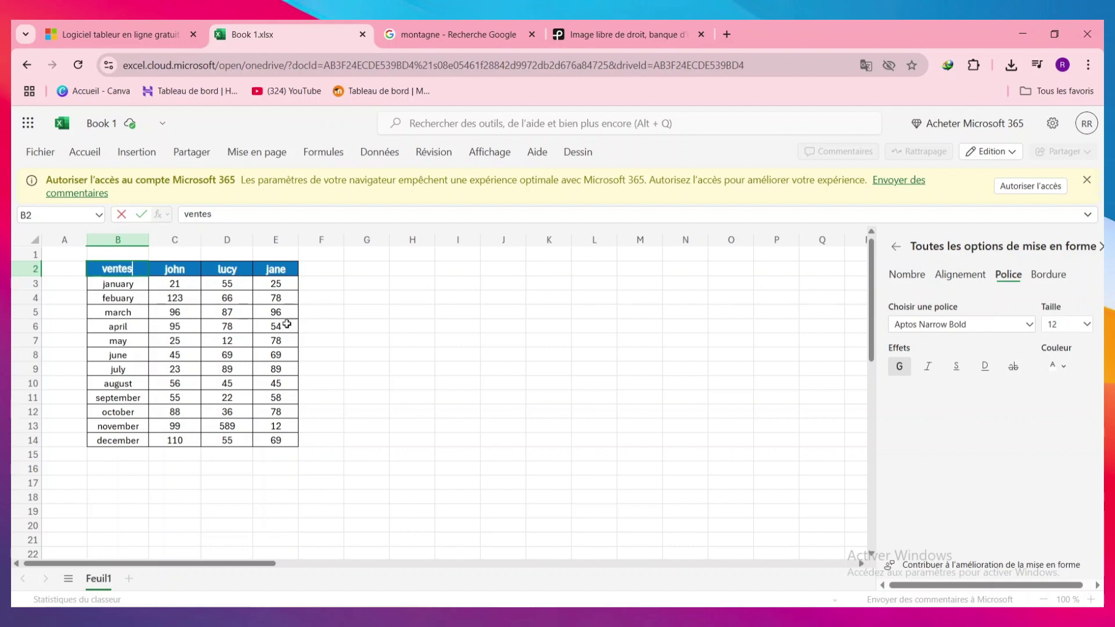
click(331, 296)
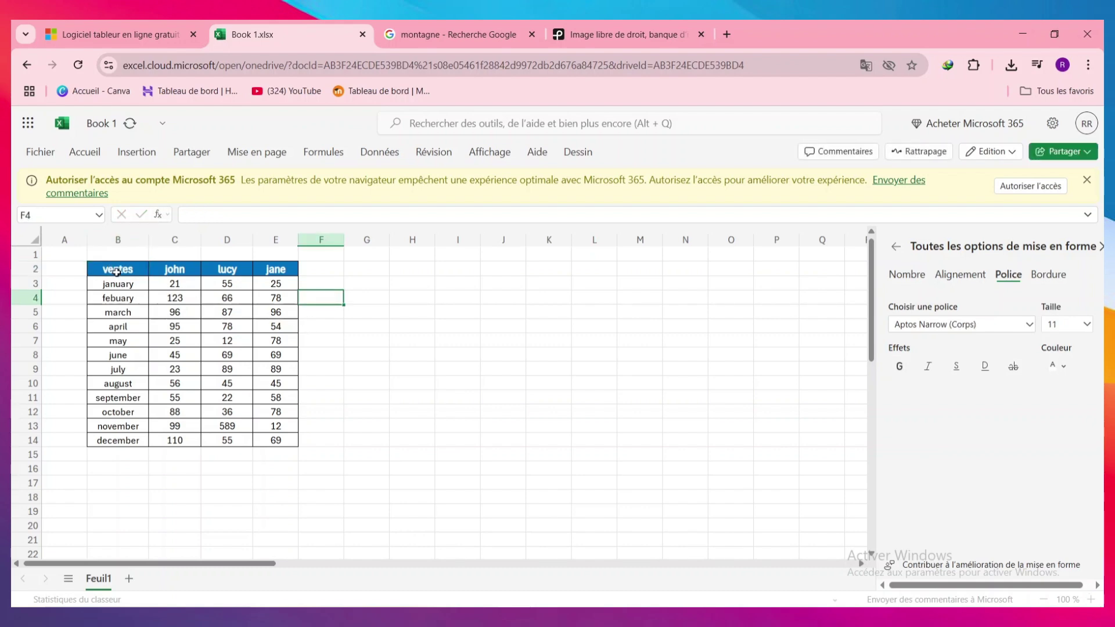
- Insert a basic line chart (Courbe) from the data range B2:D14
drag(116, 270, 227, 440)
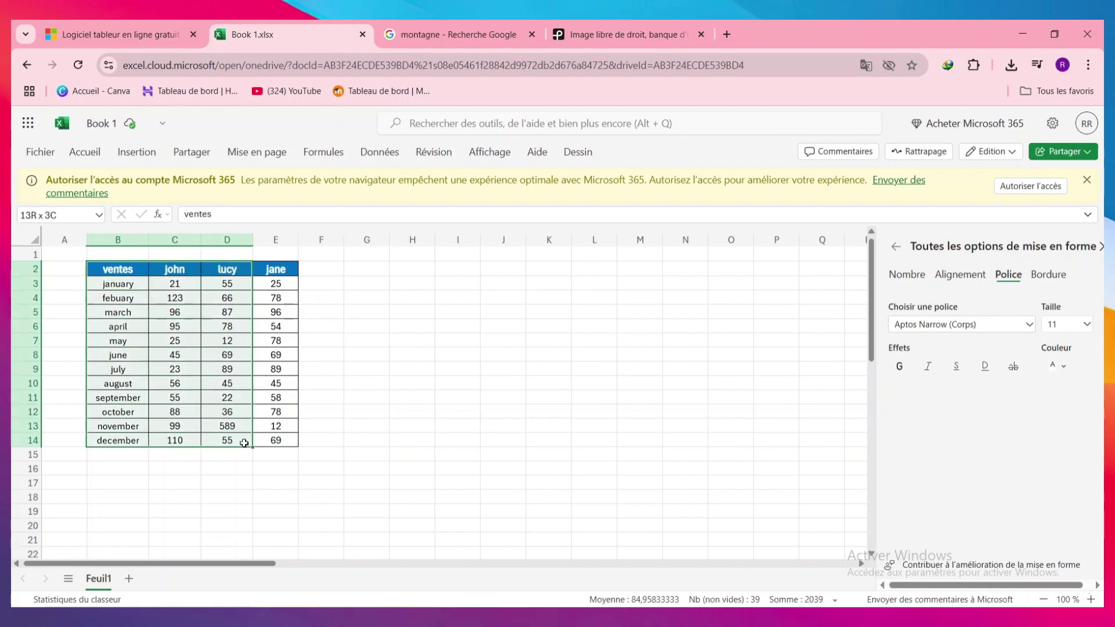
click(134, 154)
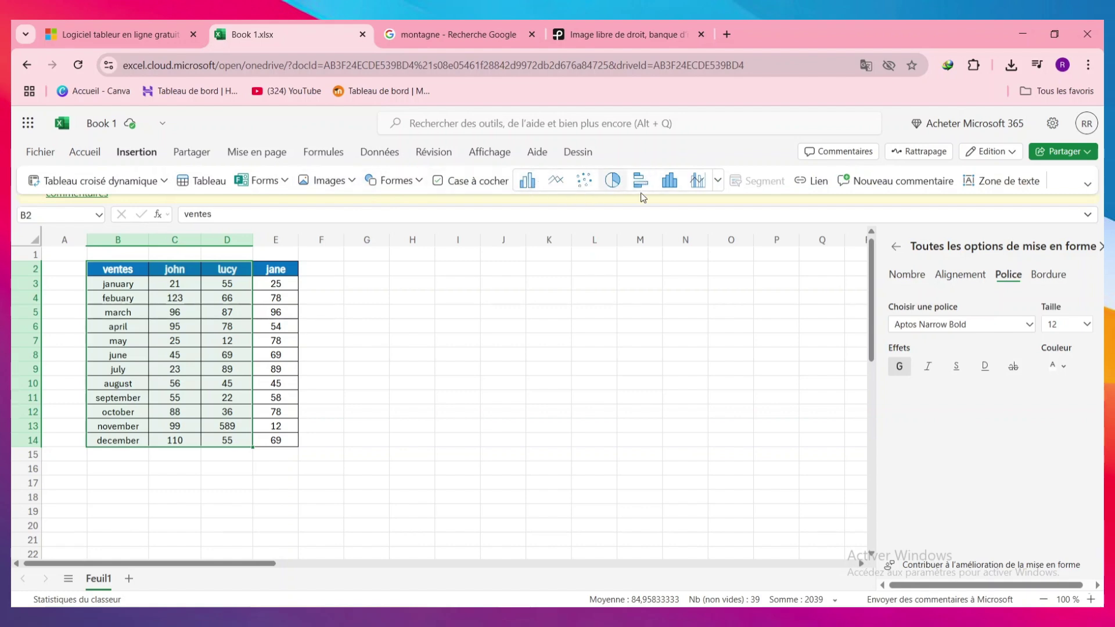
click(718, 181)
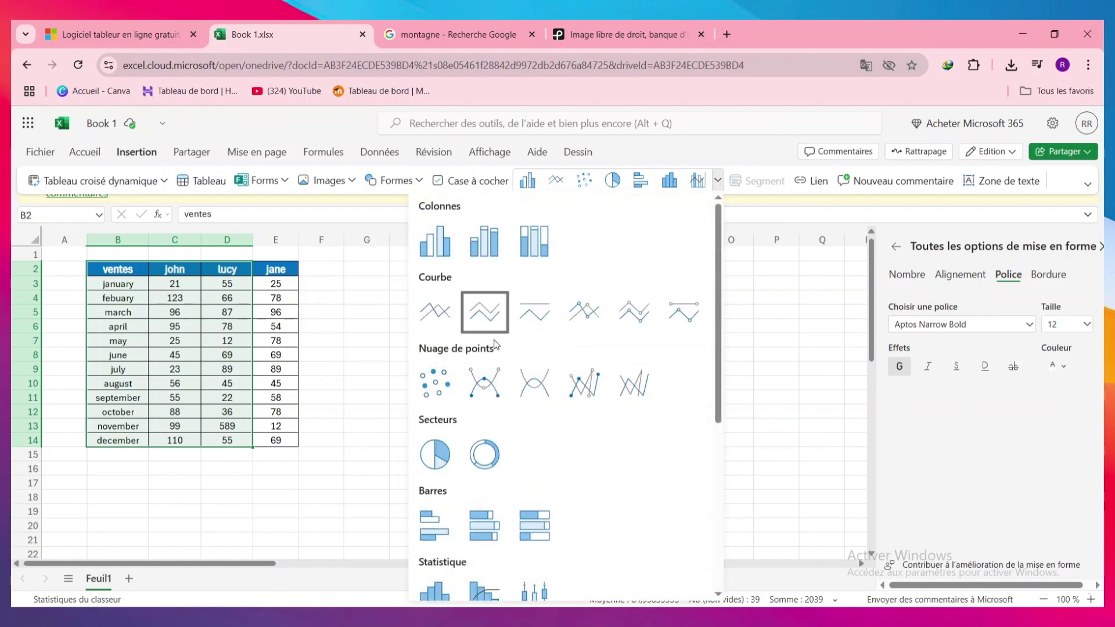
click(438, 321)
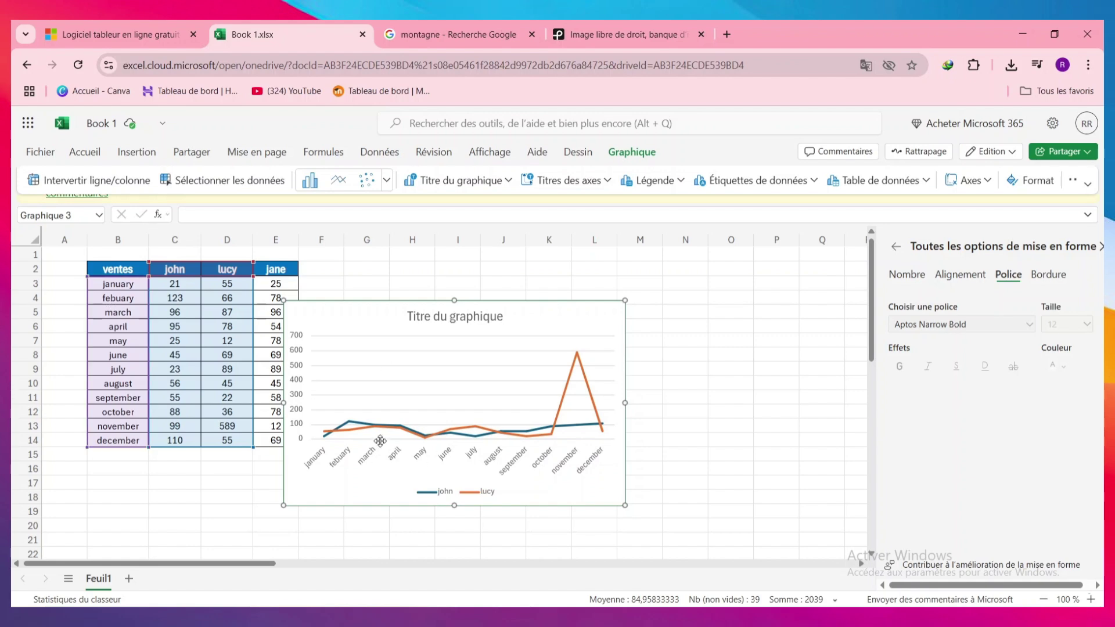
- Change the line chart's title to "Ventes"
click(460, 321)
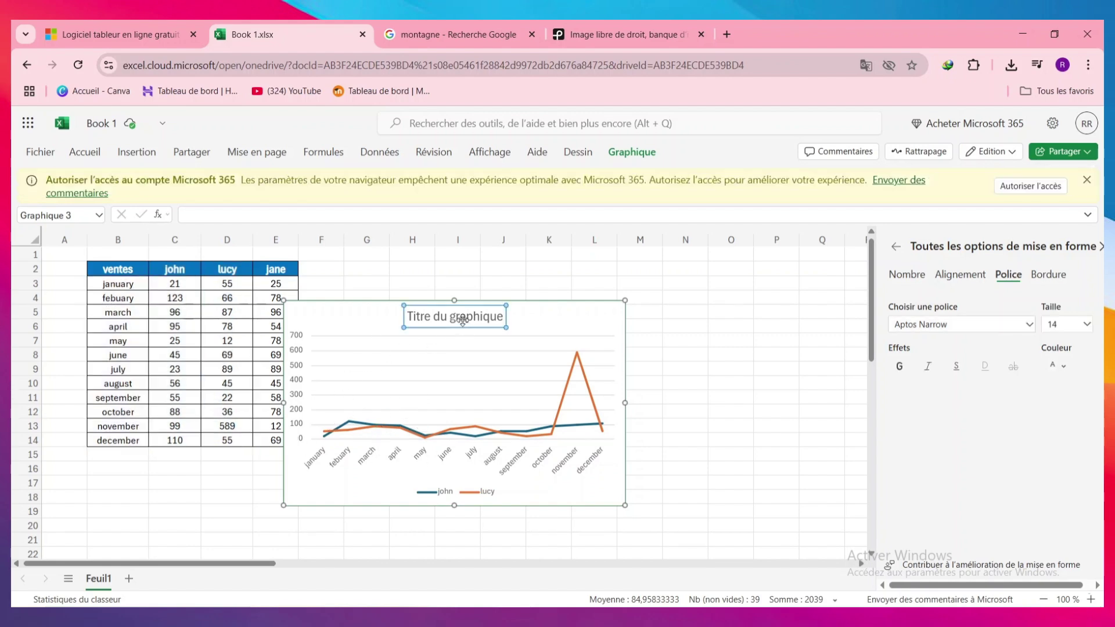
double_click(461, 318)
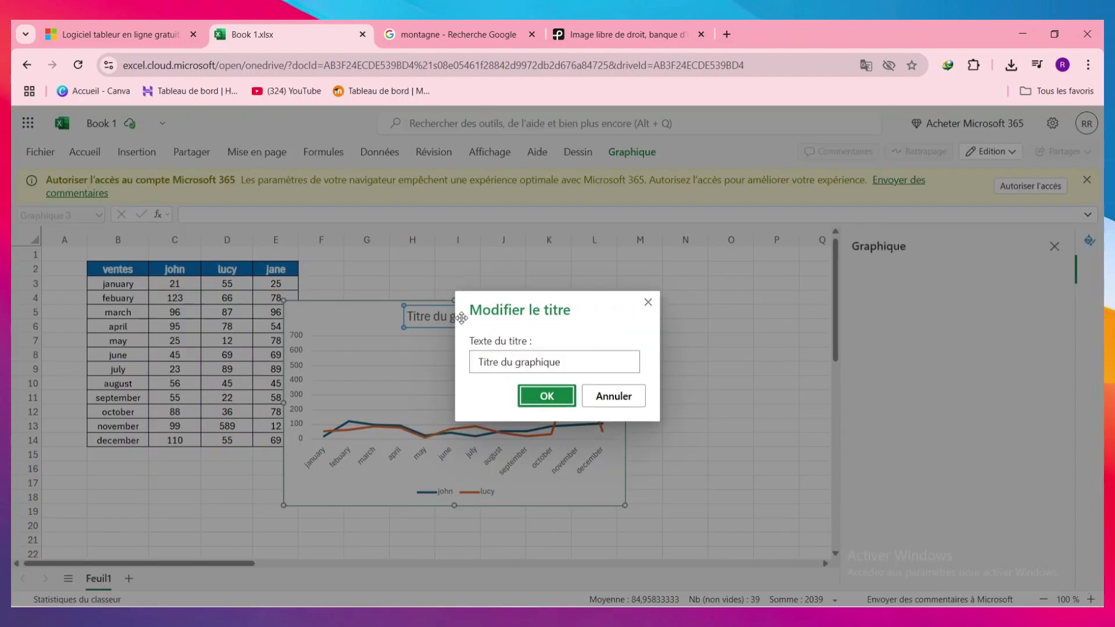
triple_click(542, 357)
click(542, 357)
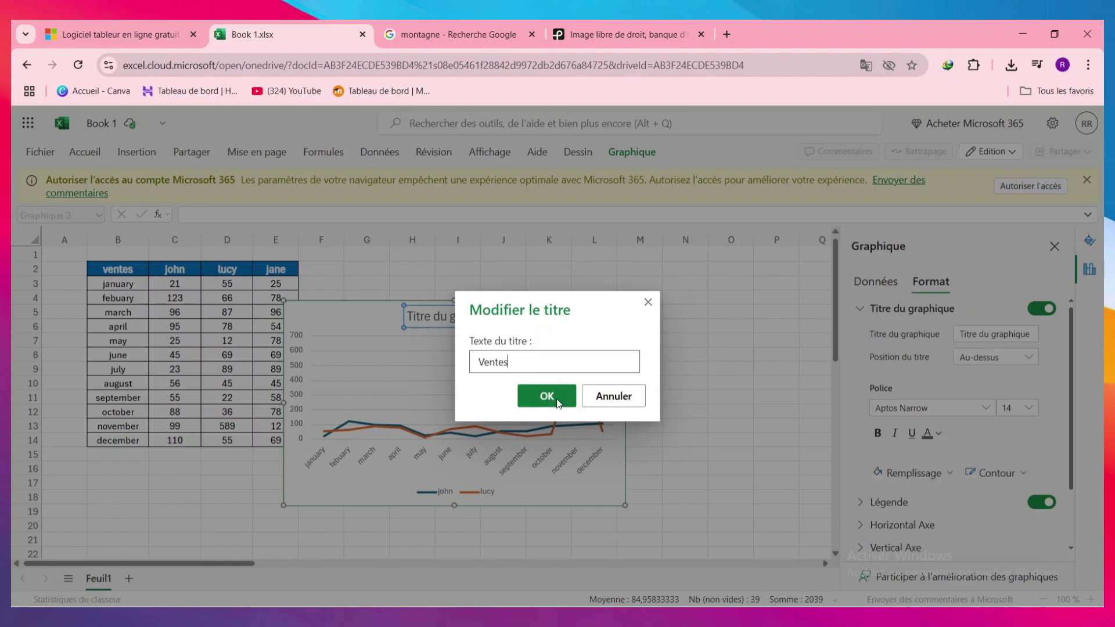
click(557, 400)
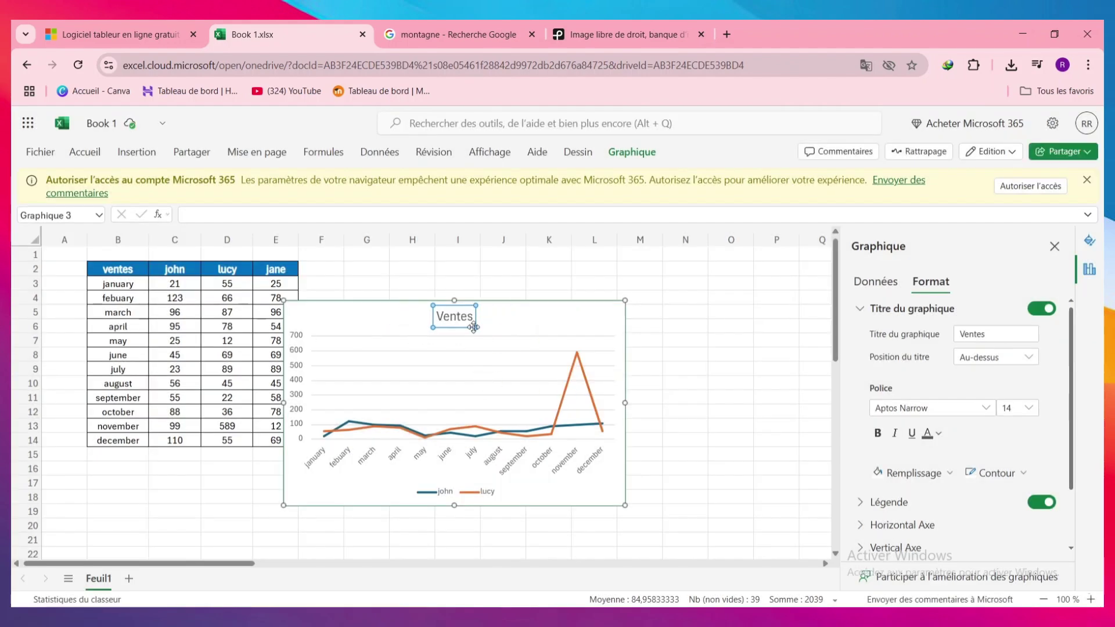
- Move the chart beside the table's column E and resize it to span rows 2 to 14
drag(504, 319, 579, 284)
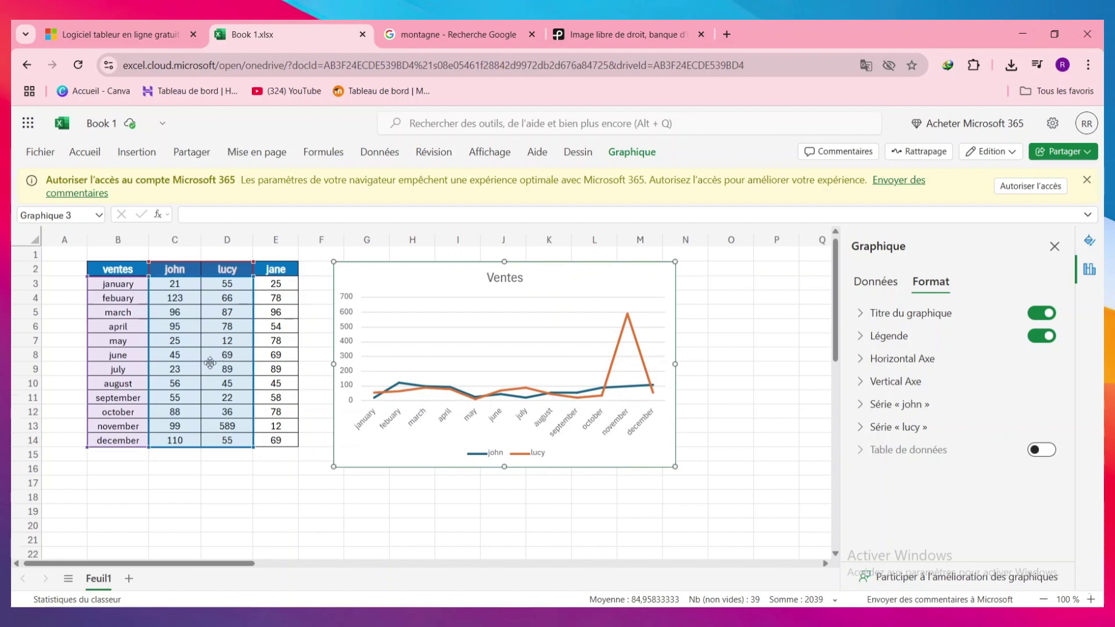
drag(674, 465, 687, 445)
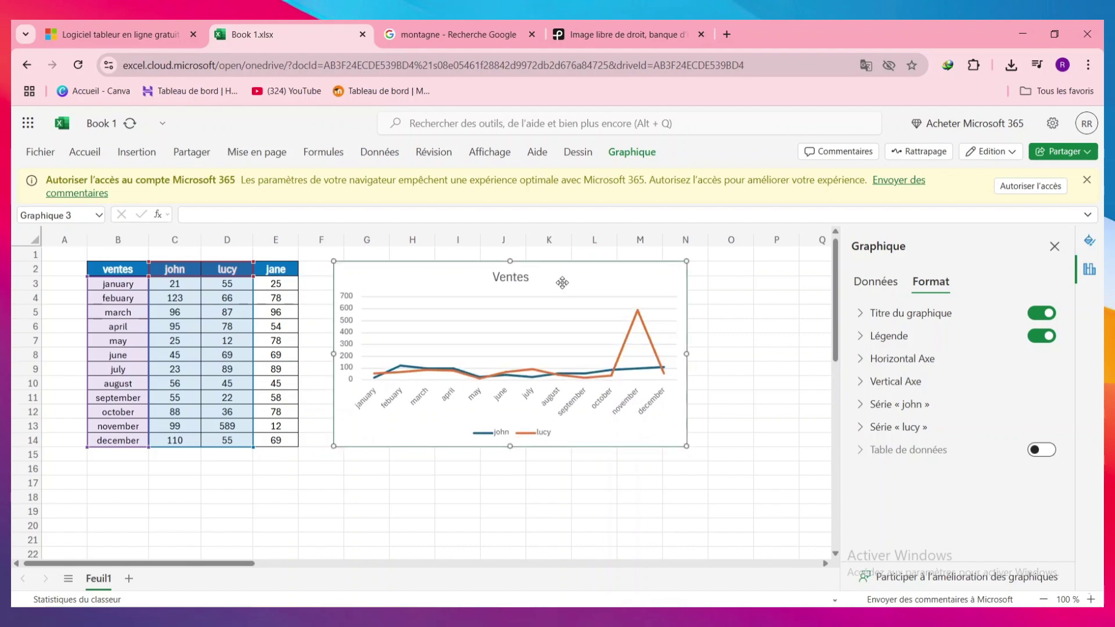
drag(567, 279, 543, 282)
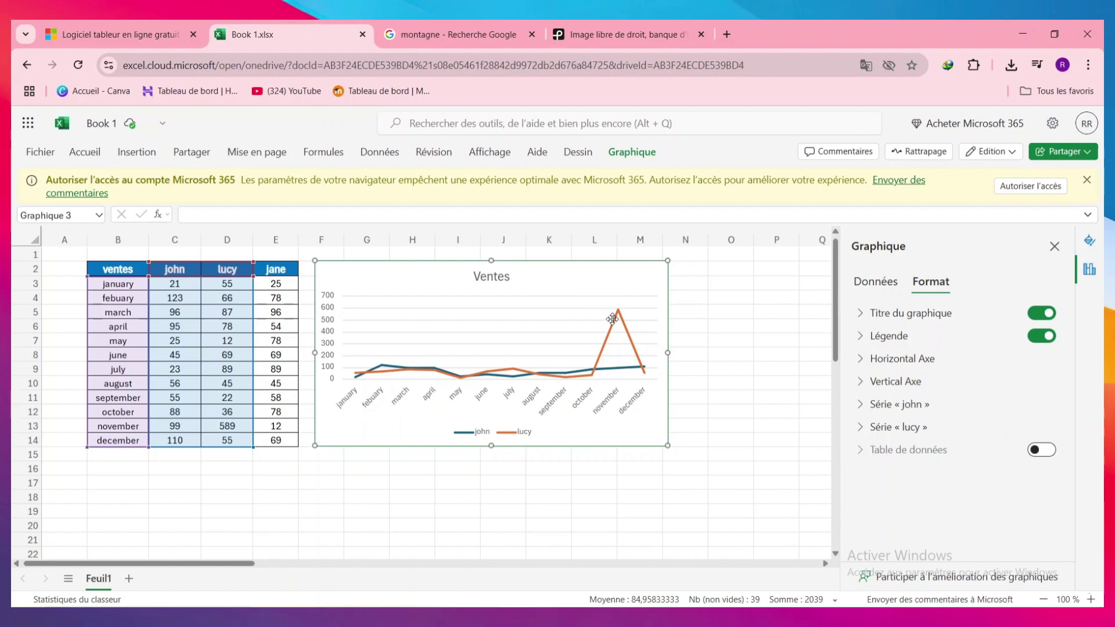
- Add a third line series to the chart using the values in E3:E14
right_click(567, 296)
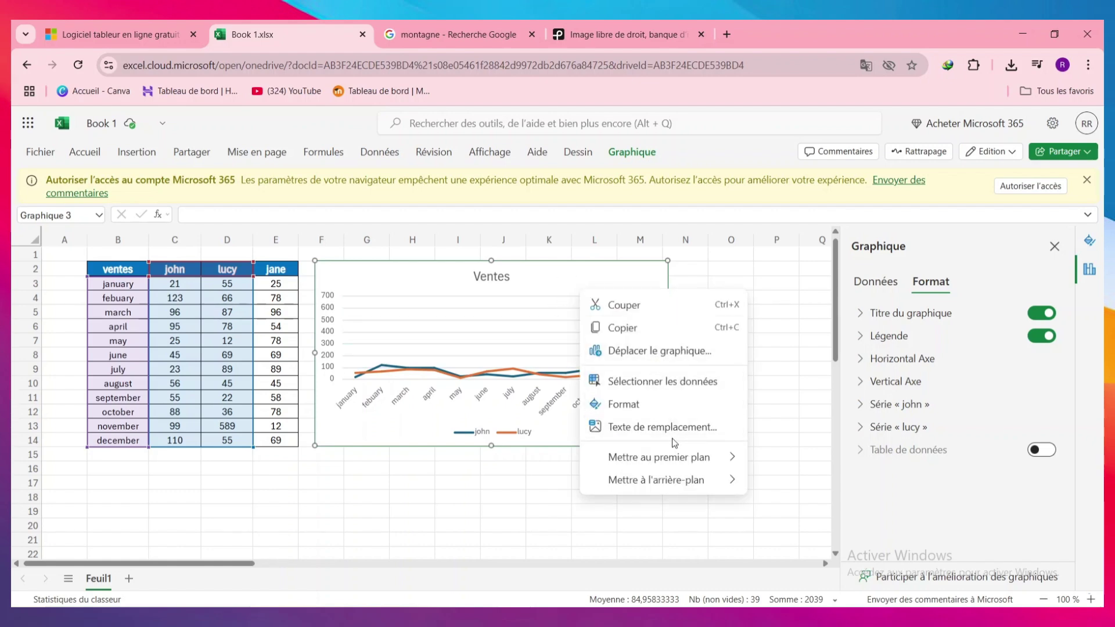
click(655, 384)
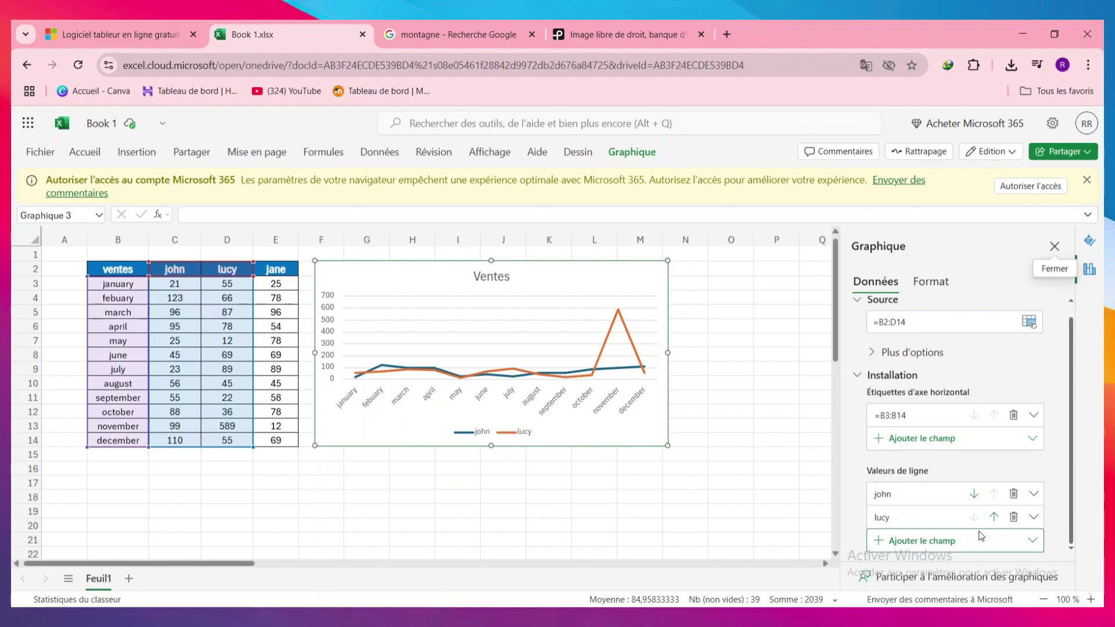
click(917, 543)
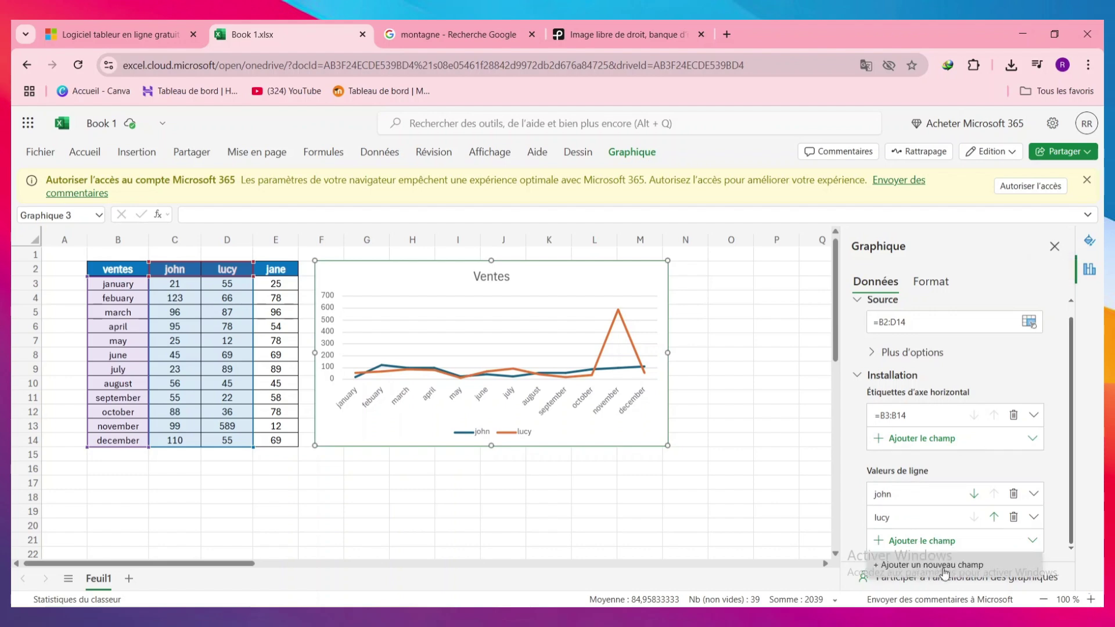
click(944, 569)
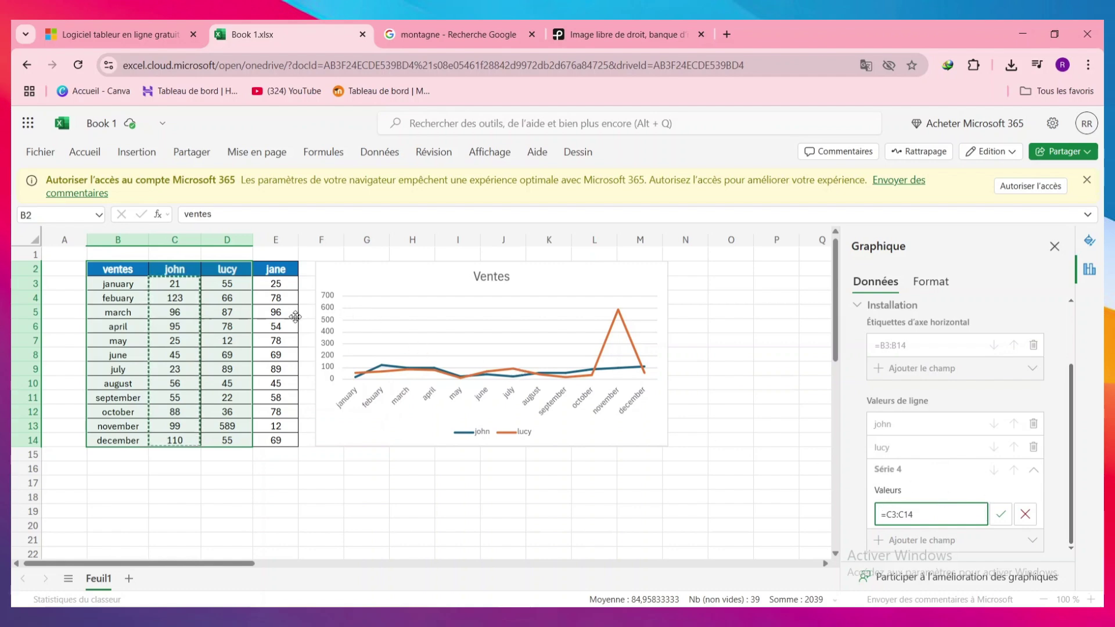
drag(276, 283, 282, 441)
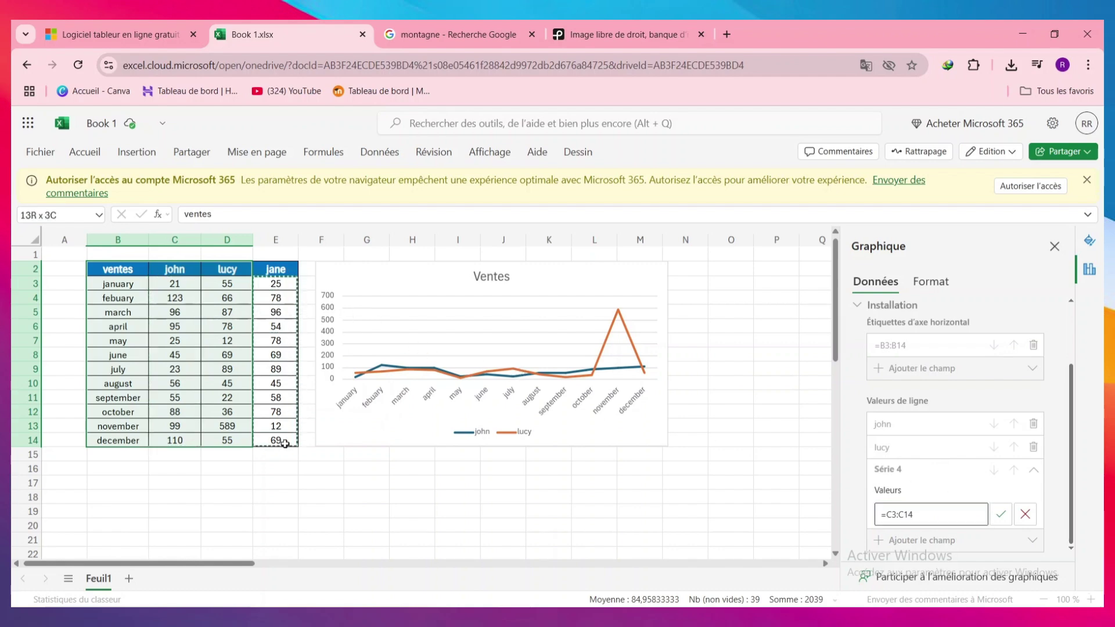
click(997, 515)
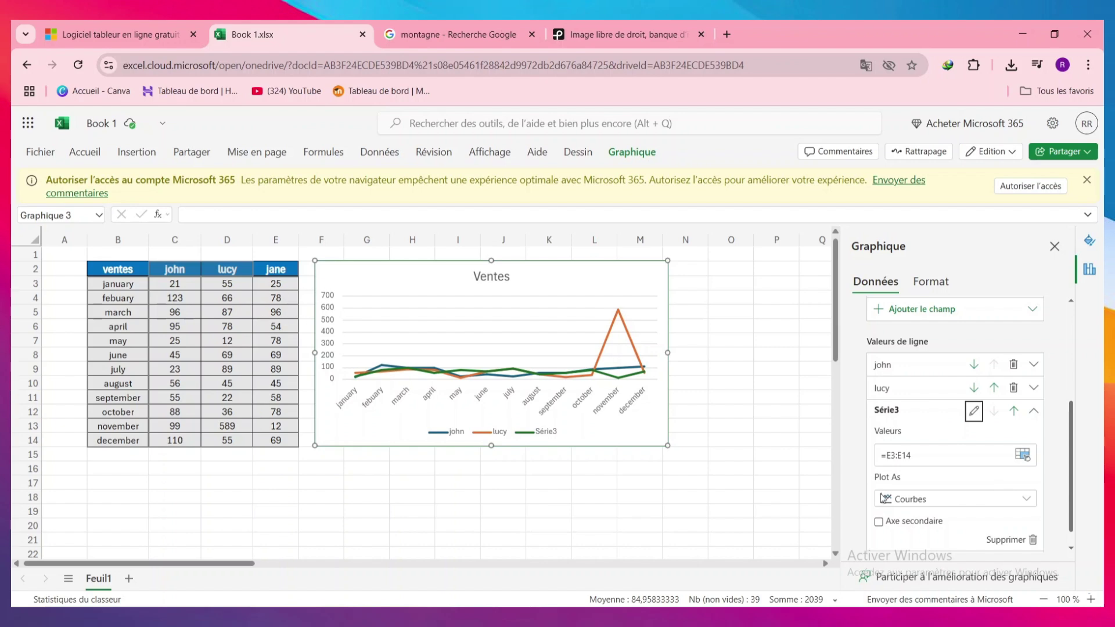
- Rename the chart's third series to match the header of column E
scroll(963, 472, down, 1)
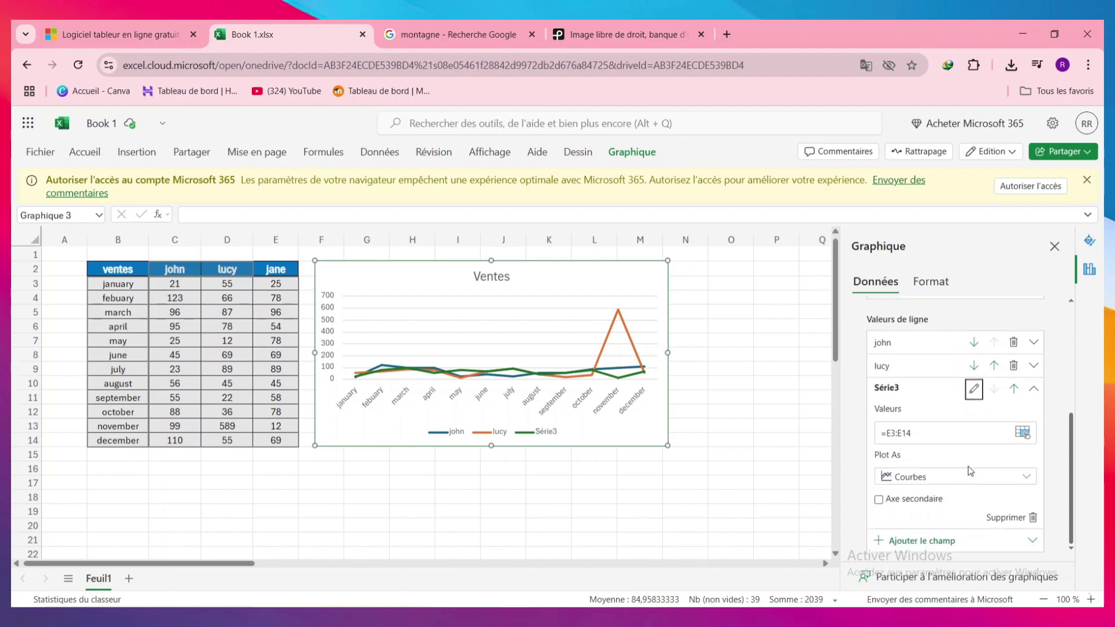
scroll(958, 467, up, 3)
click(895, 459)
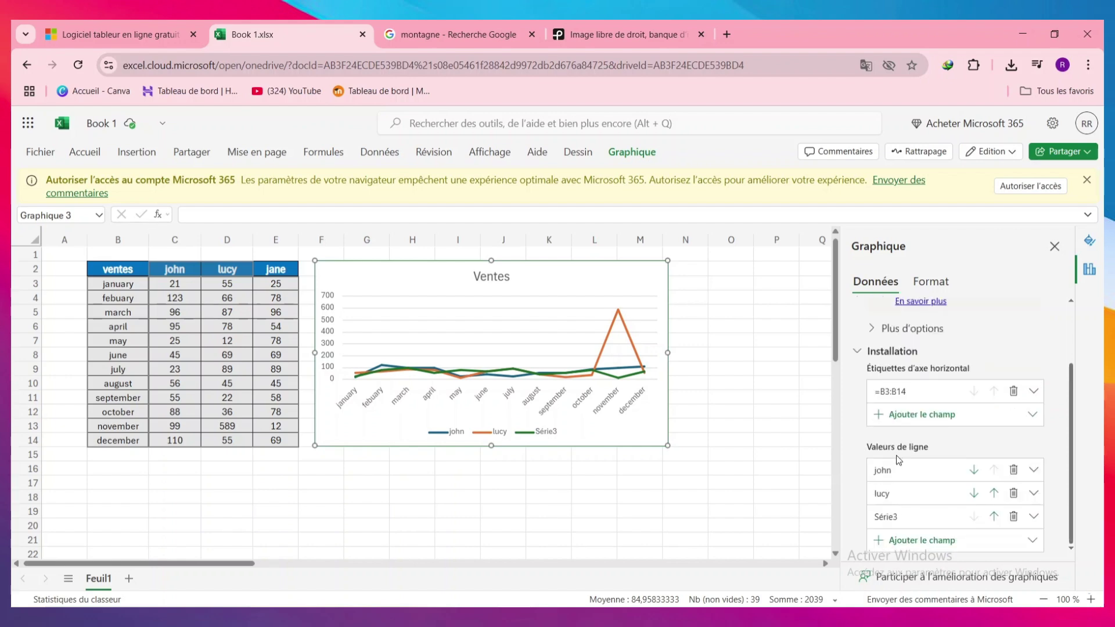
click(904, 520)
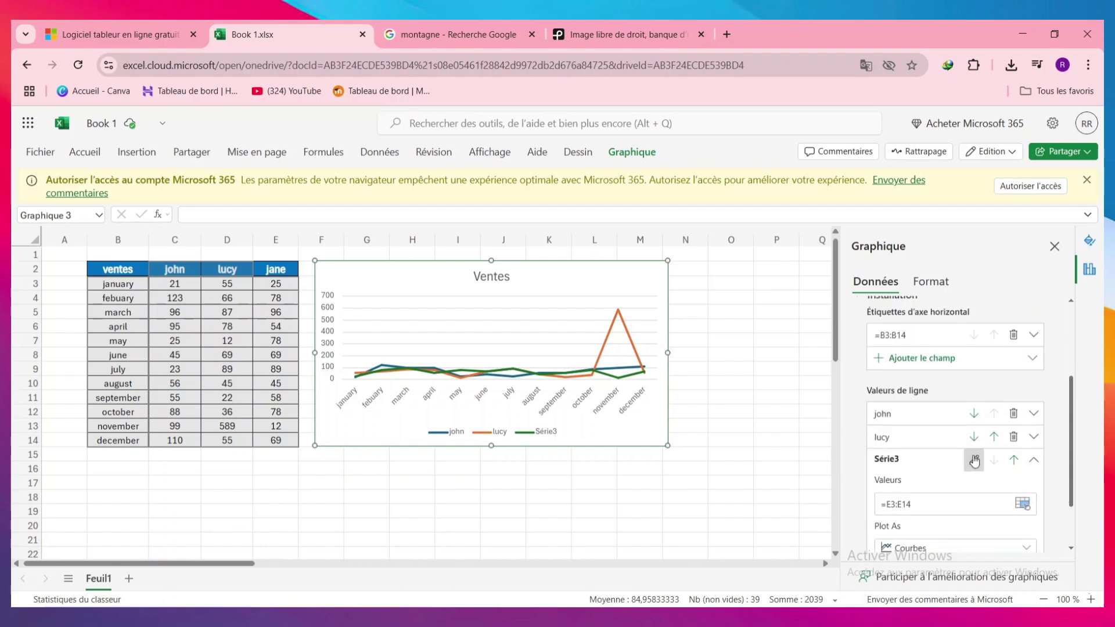
click(975, 459)
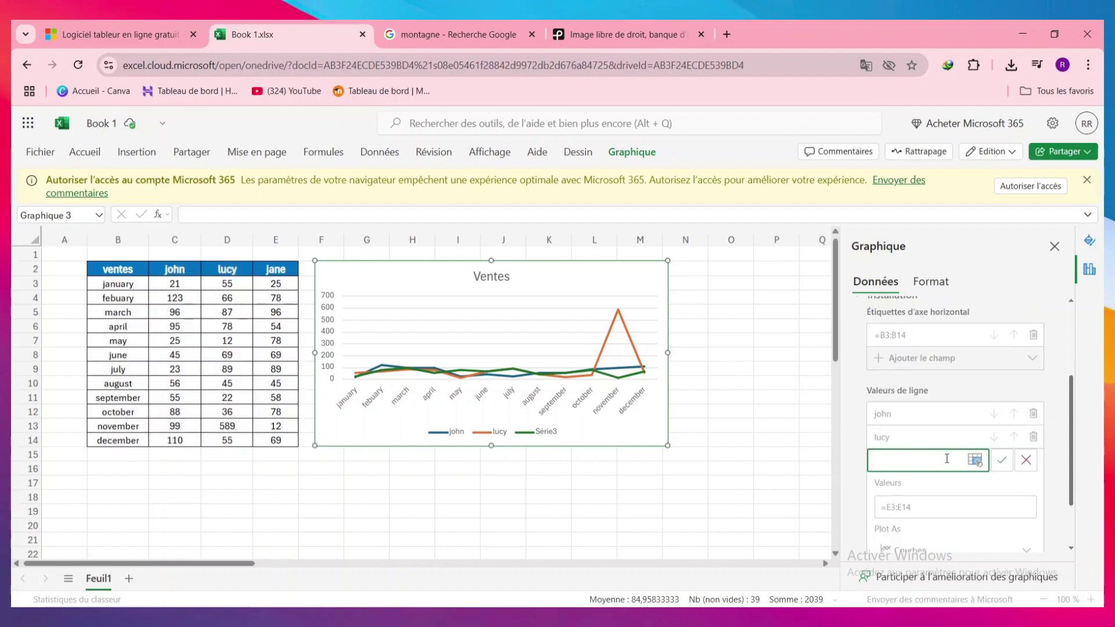
text(jane)
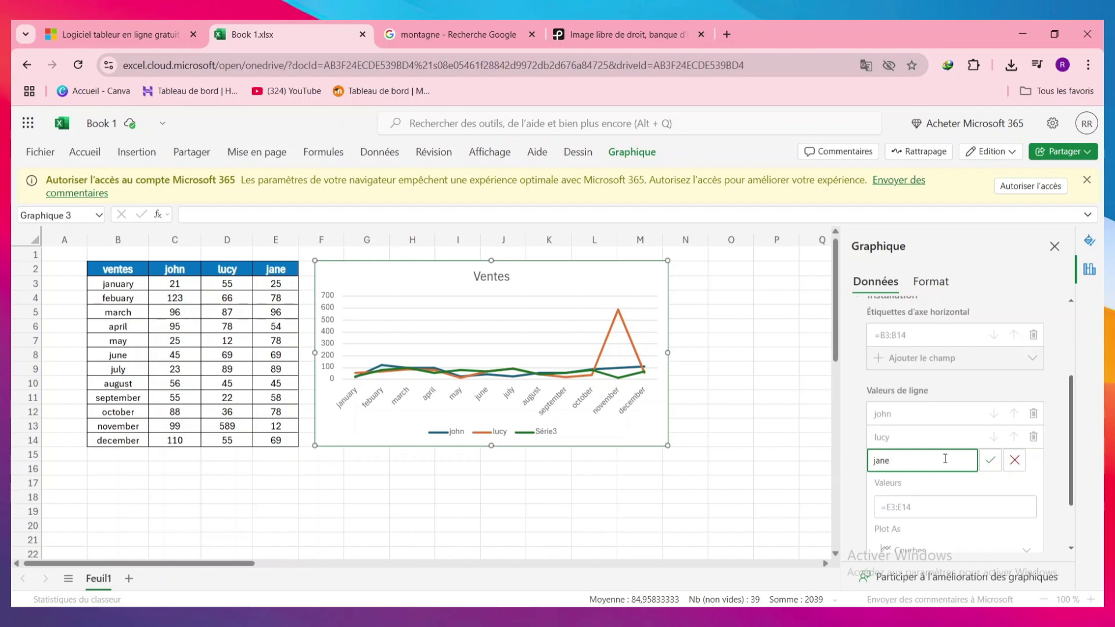
click(990, 460)
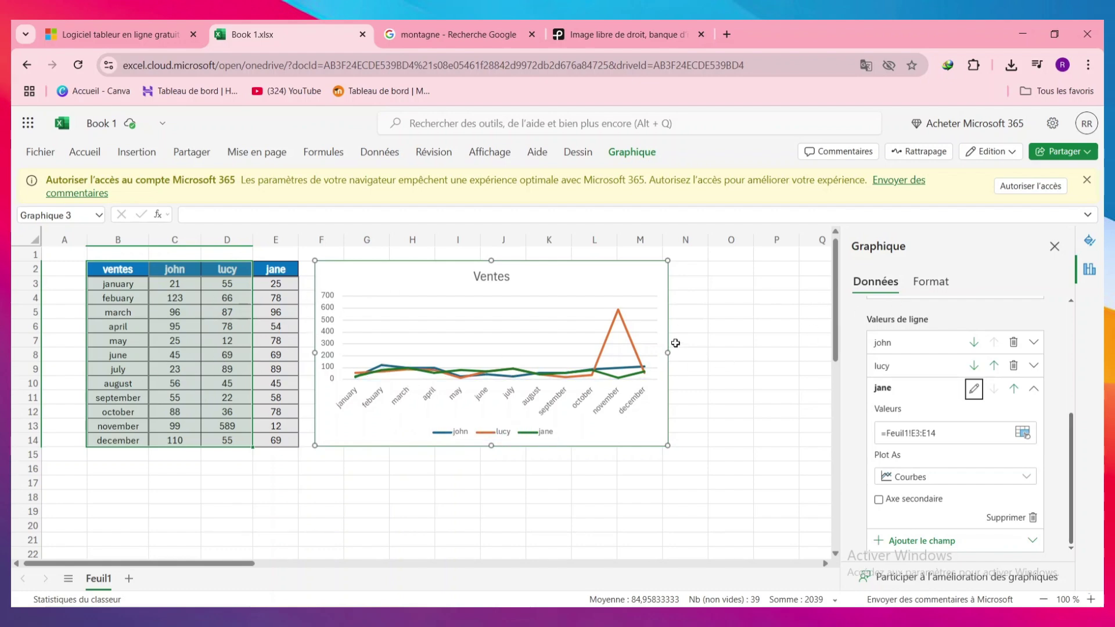
- Review the chart's format options and its data selection with axis labels and line series
click(930, 286)
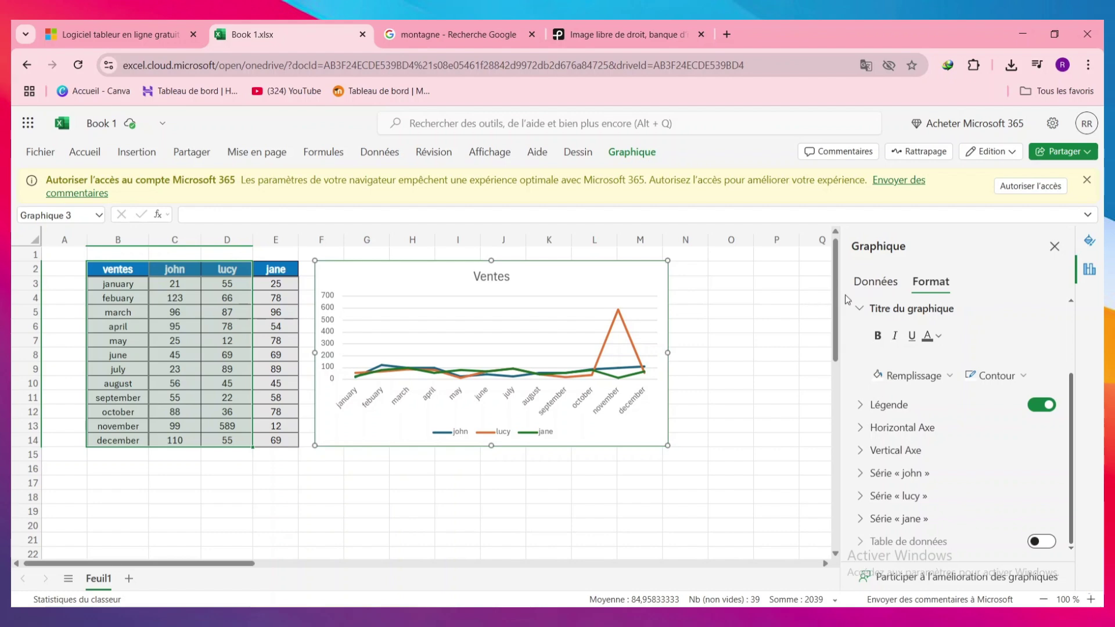
click(873, 283)
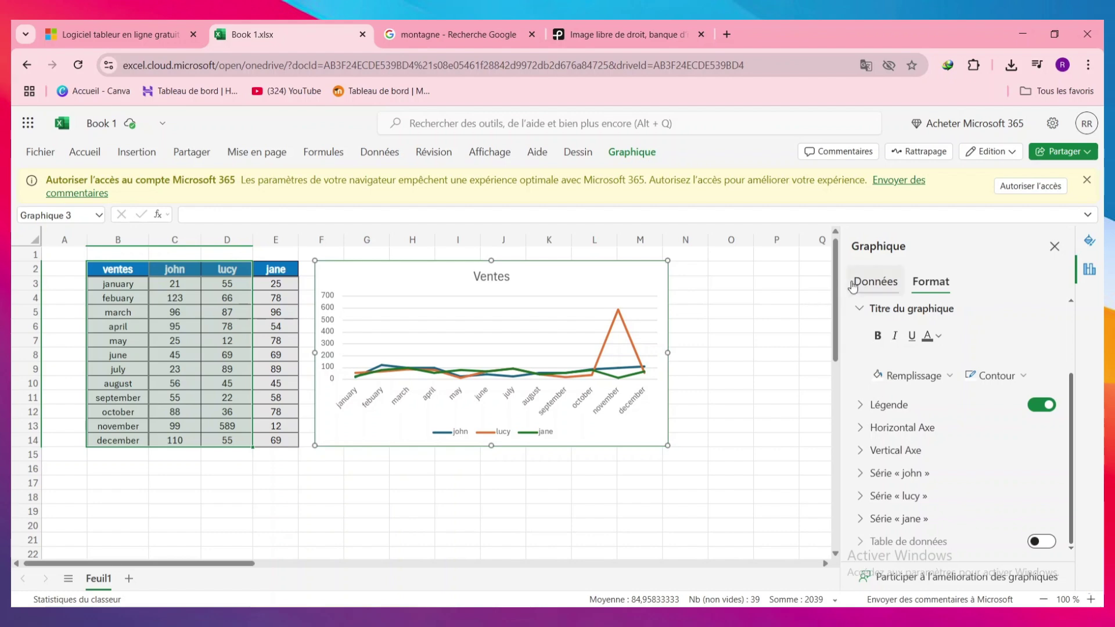
click(517, 498)
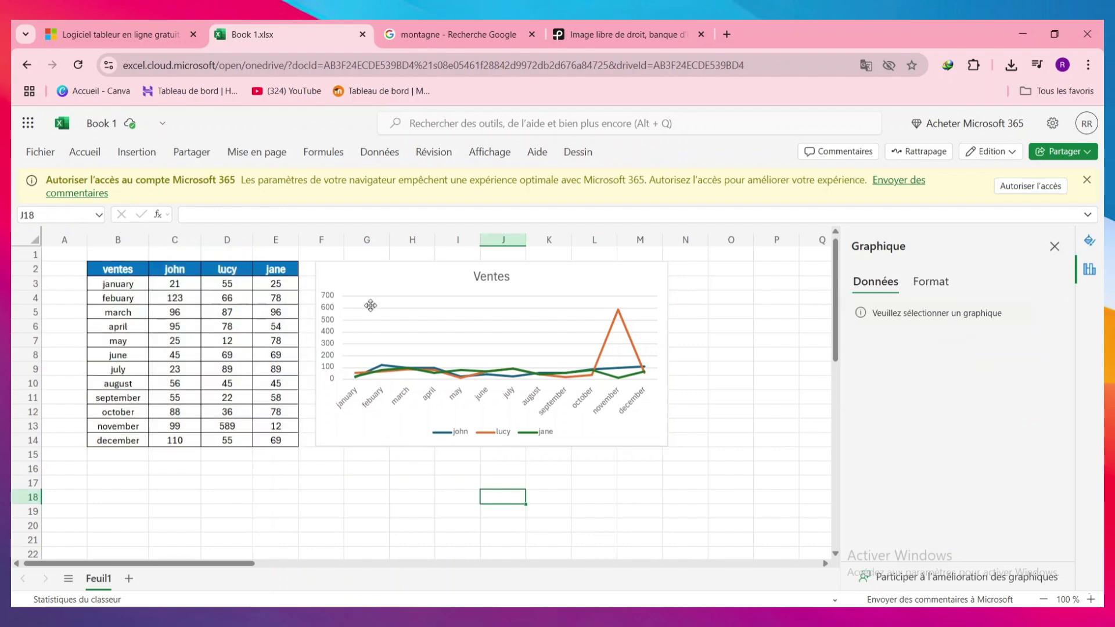
right_click(601, 287)
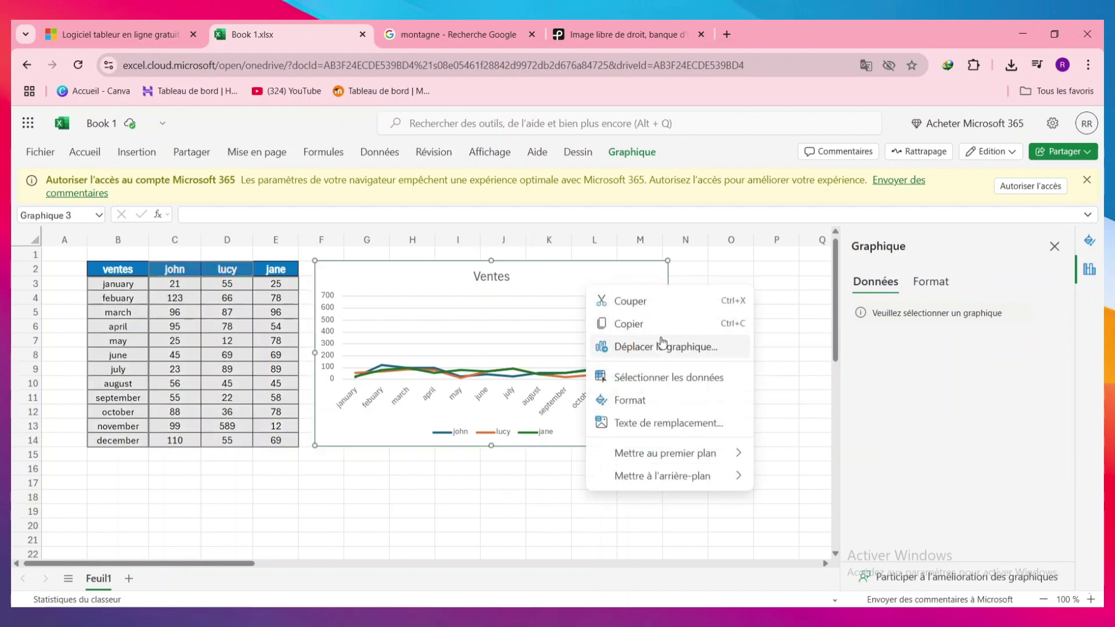
click(676, 371)
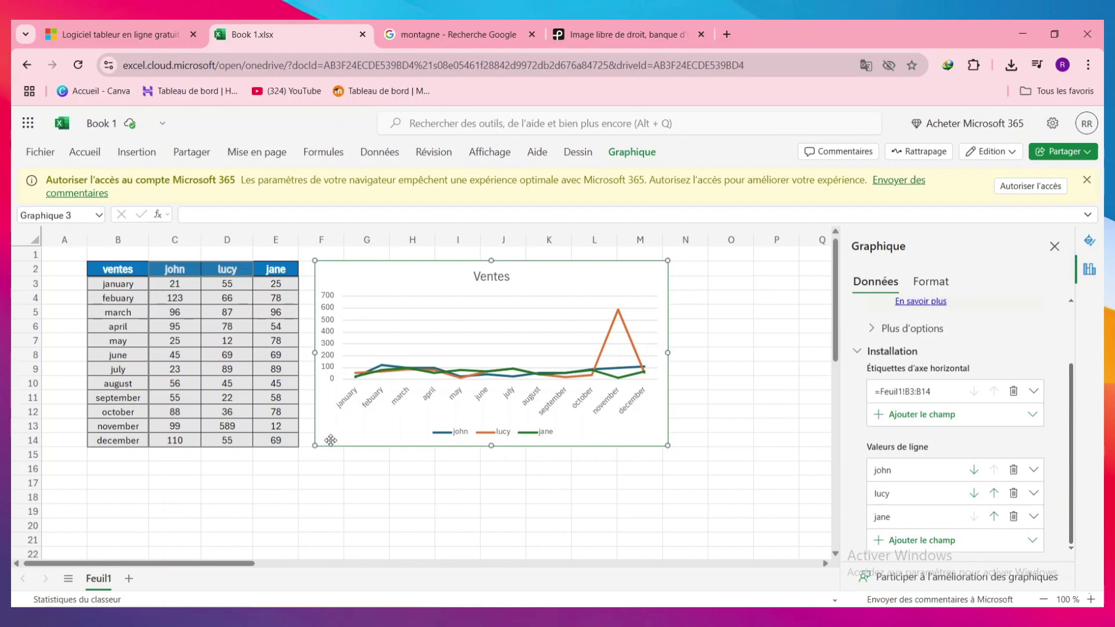
click(336, 481)
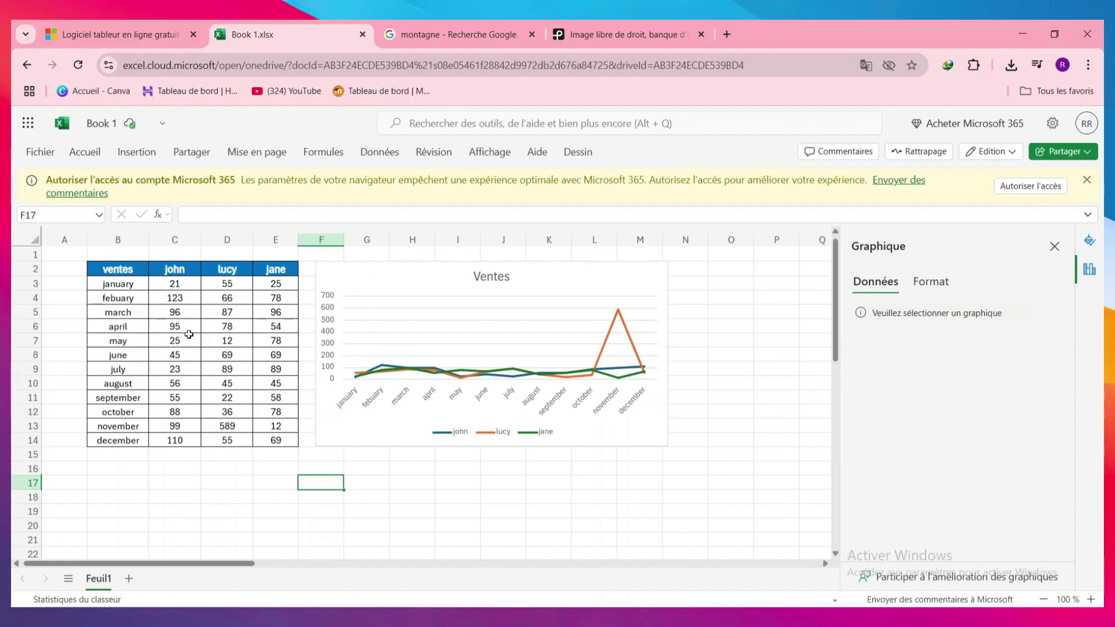
- Set lucy's May sales in D7 to 600 and john's July sales in C9 to 75
click(234, 341)
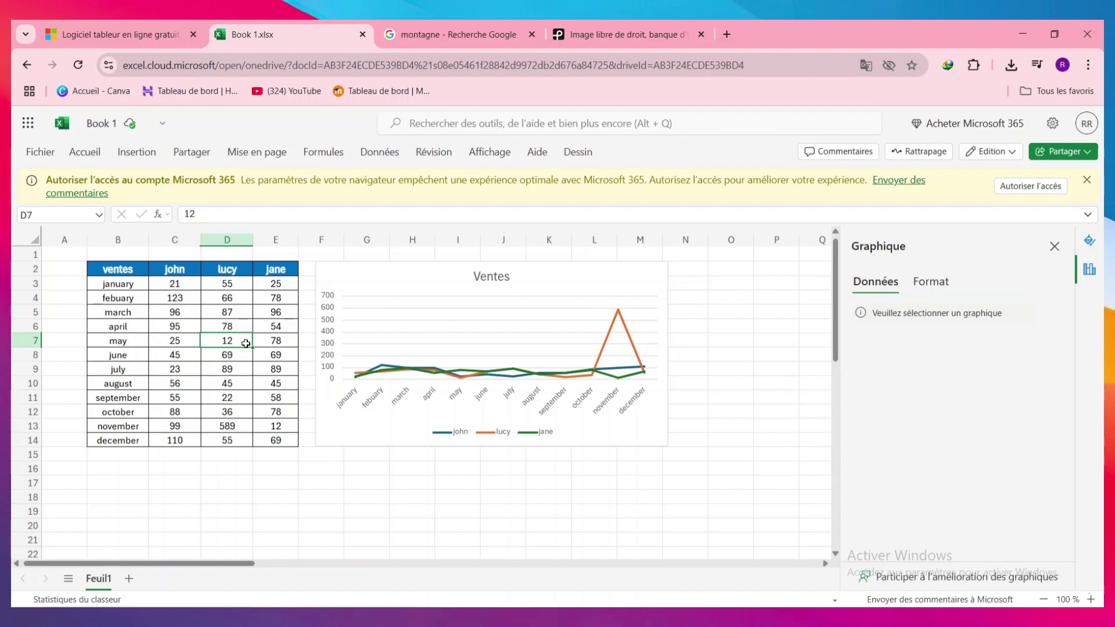
key(BackSpace)
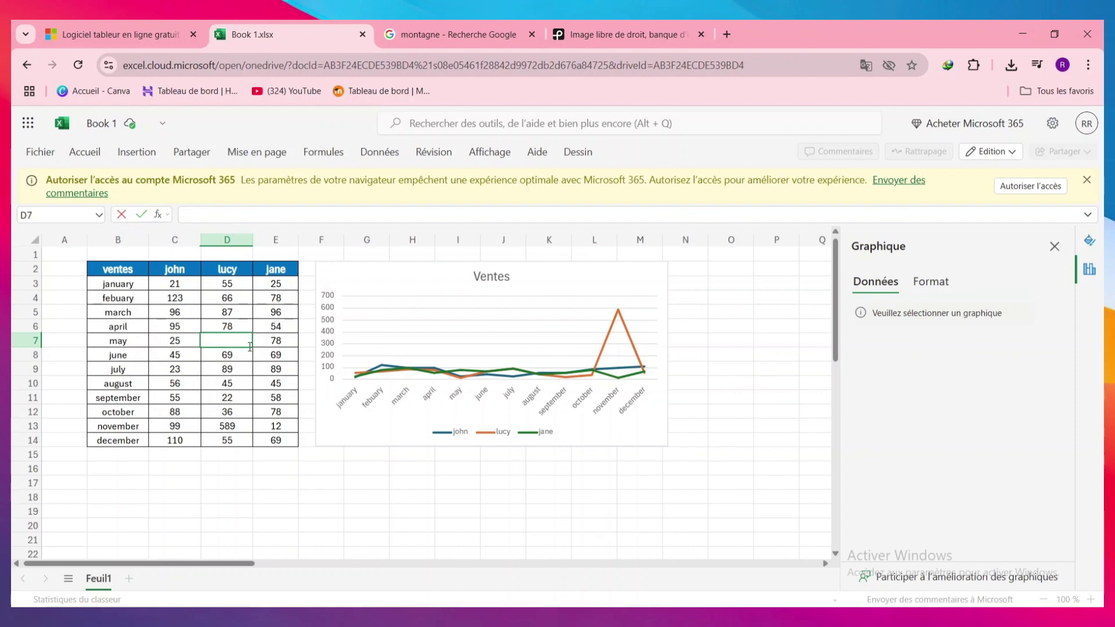
key(Return)
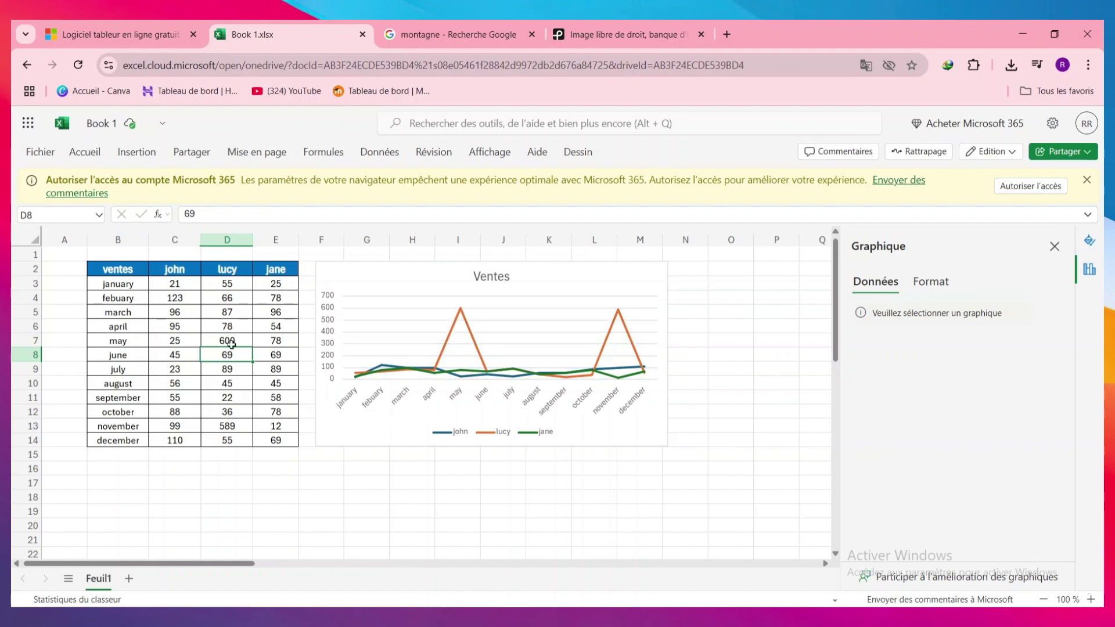
click(184, 372)
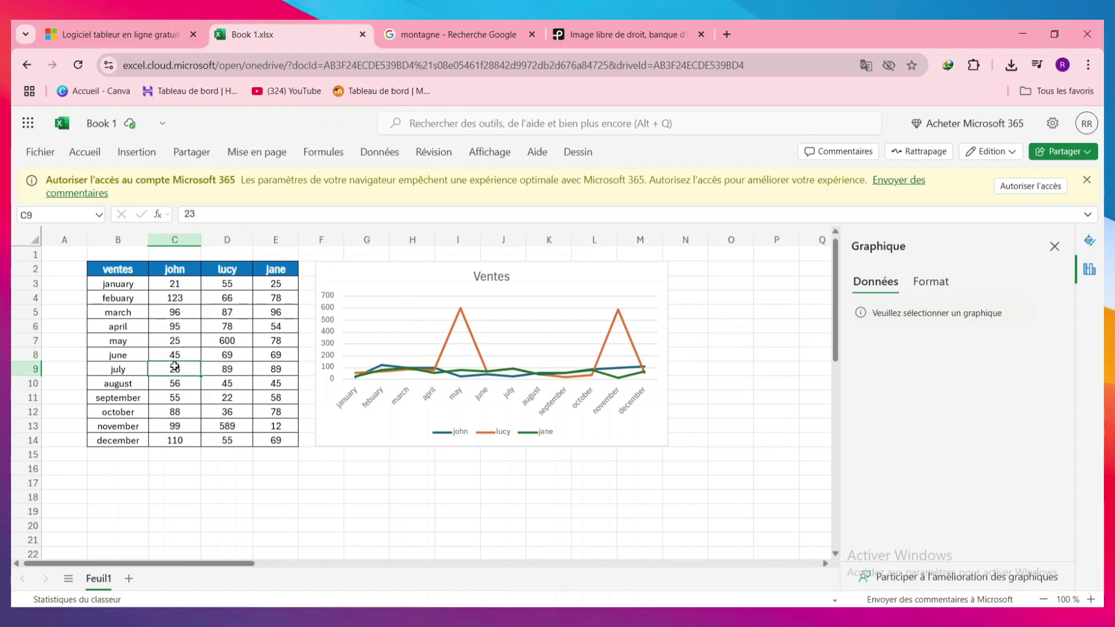
text(75)
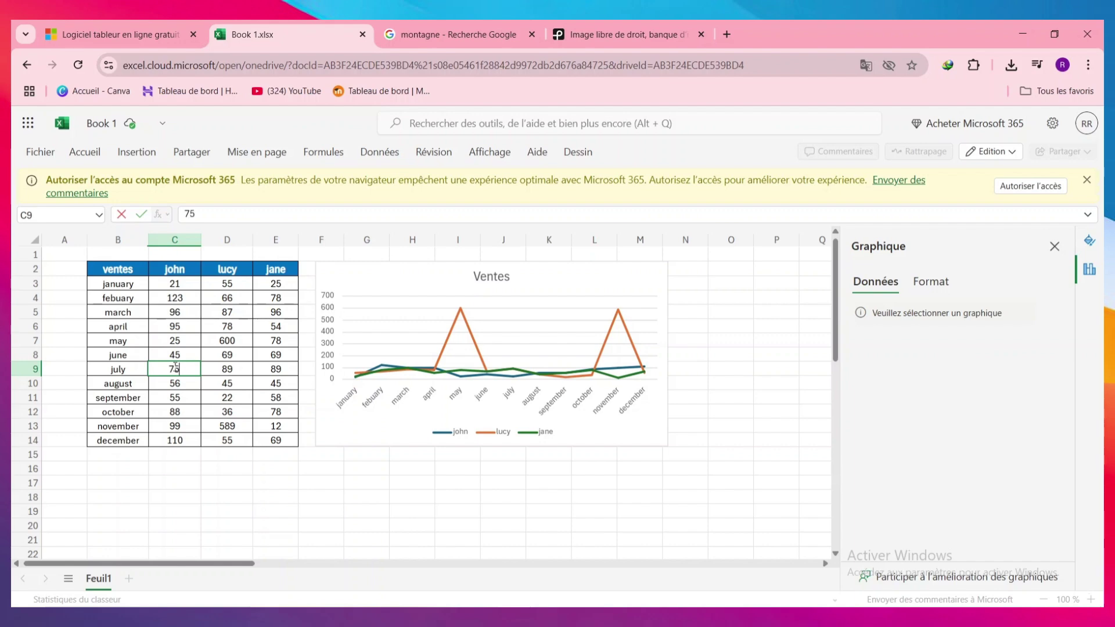
key(Return)
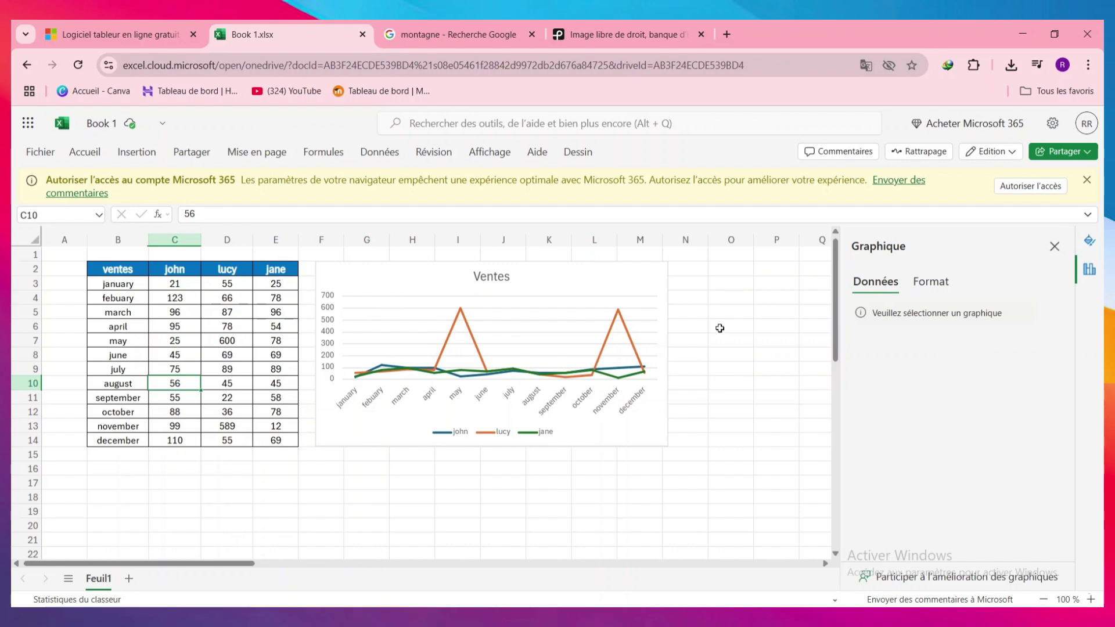
- Try the stacked line with markers and stacked column types on the Ventes chart
click(539, 277)
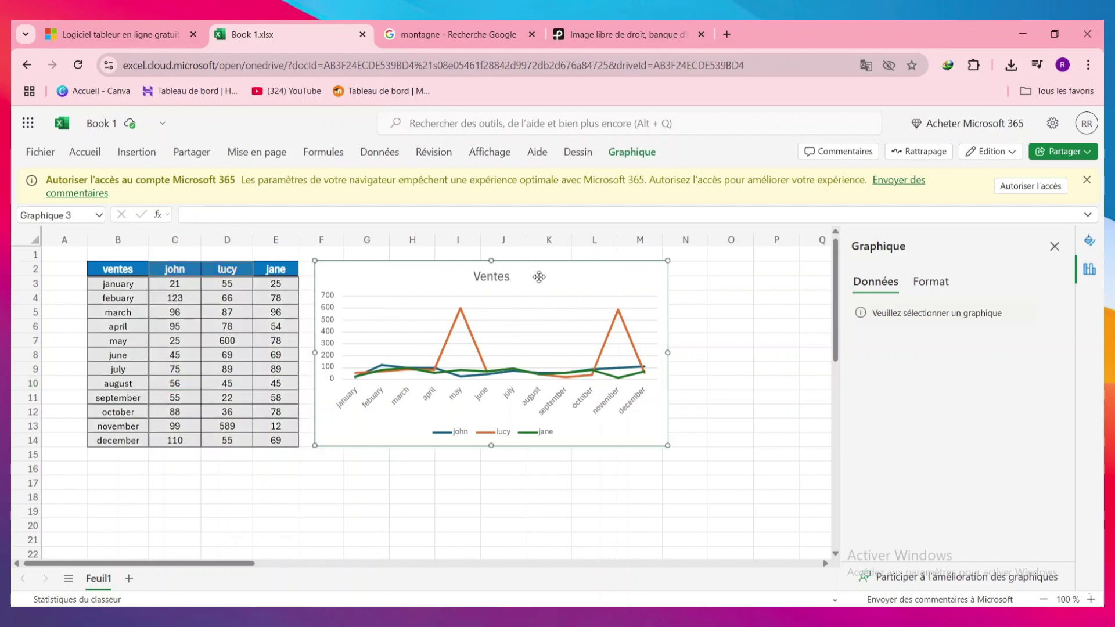
click(618, 146)
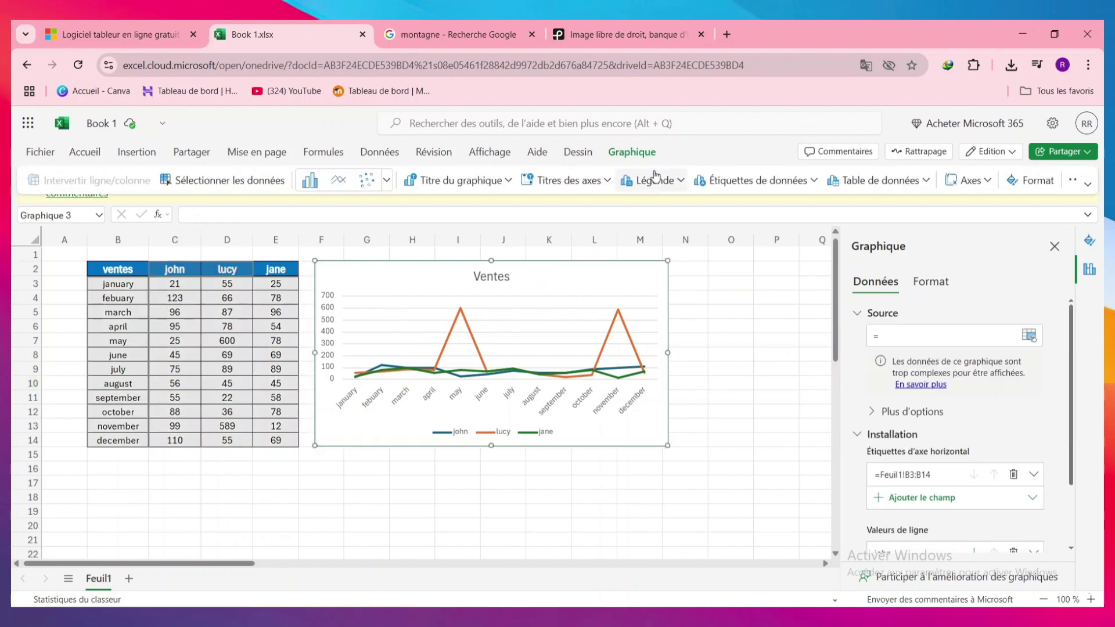
click(386, 180)
click(284, 257)
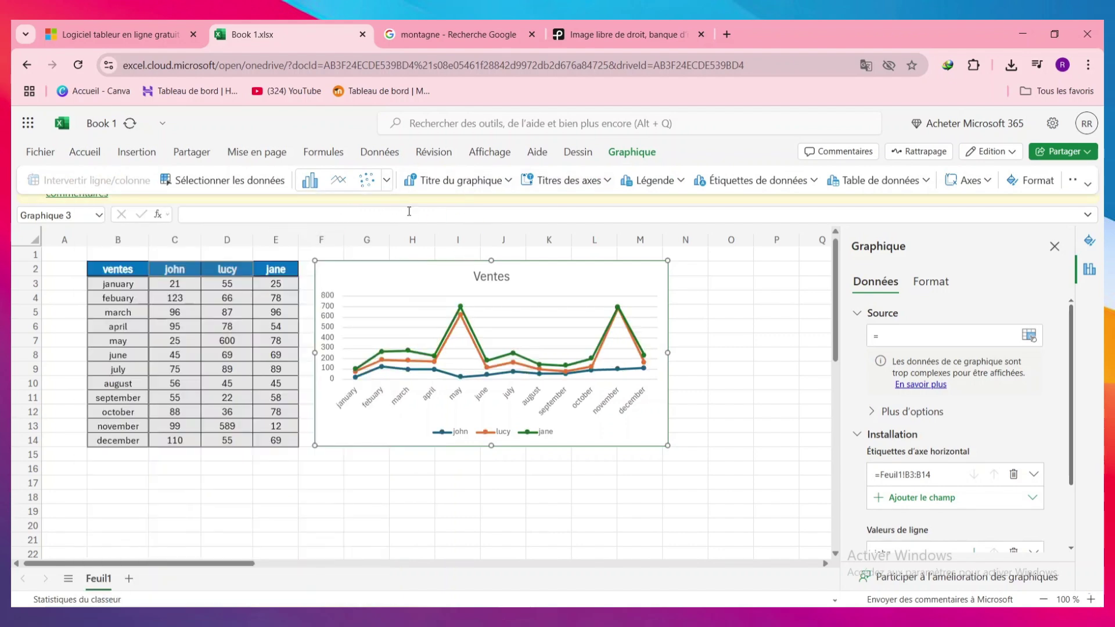
click(388, 182)
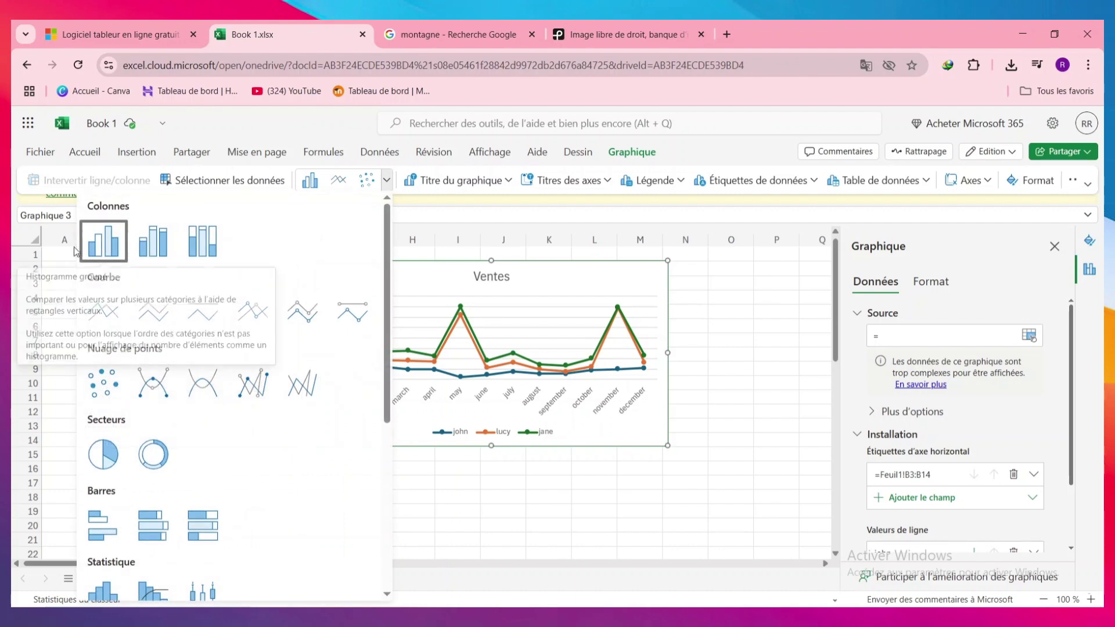
click(166, 240)
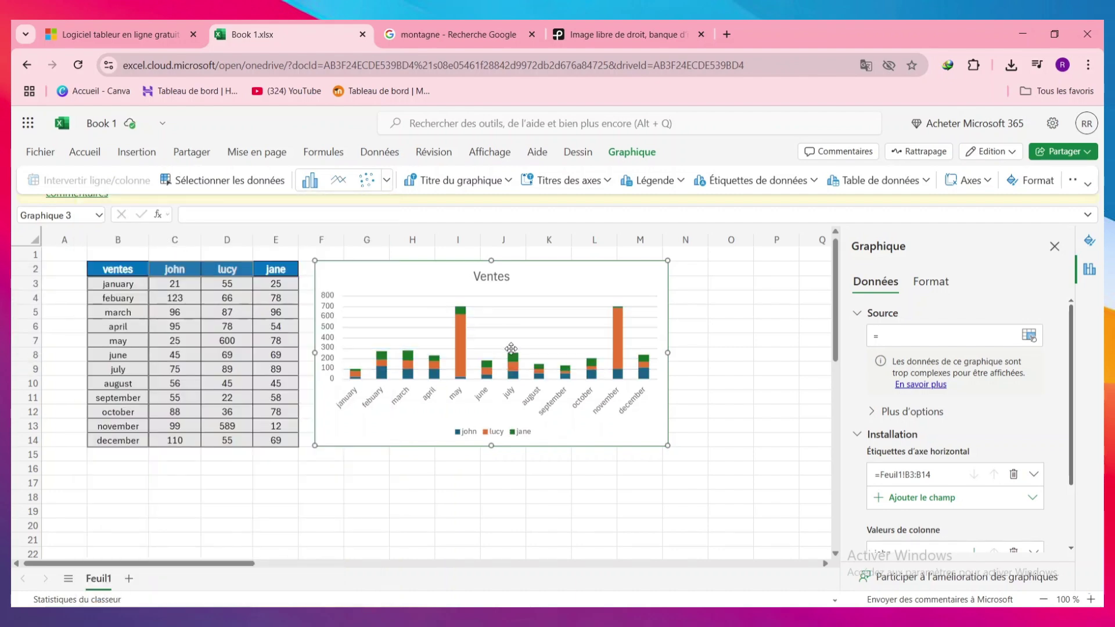
- Try a combined column-and-line type on the Ventes chart and look through the other available chart types
click(386, 181)
scroll(174, 406, down, 6)
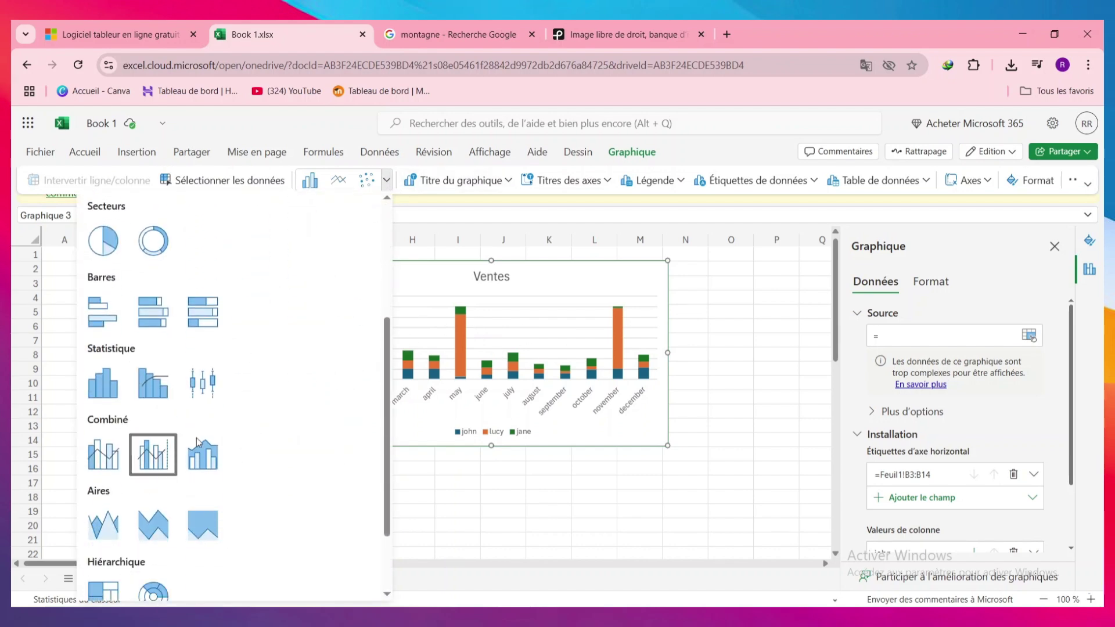
click(103, 454)
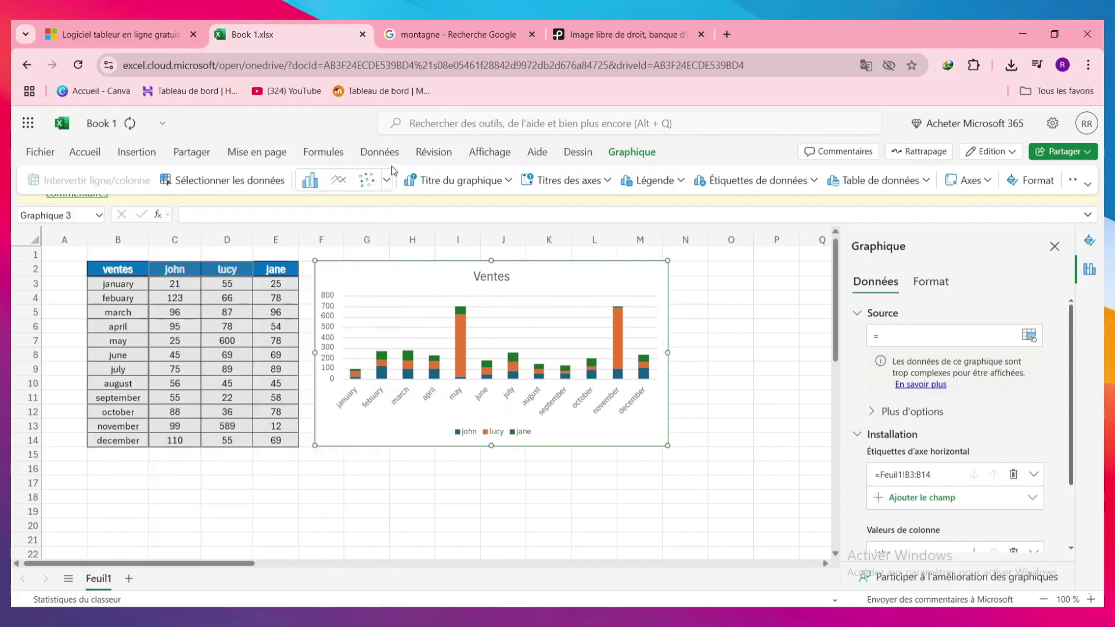
click(386, 182)
scroll(226, 428, down, 4)
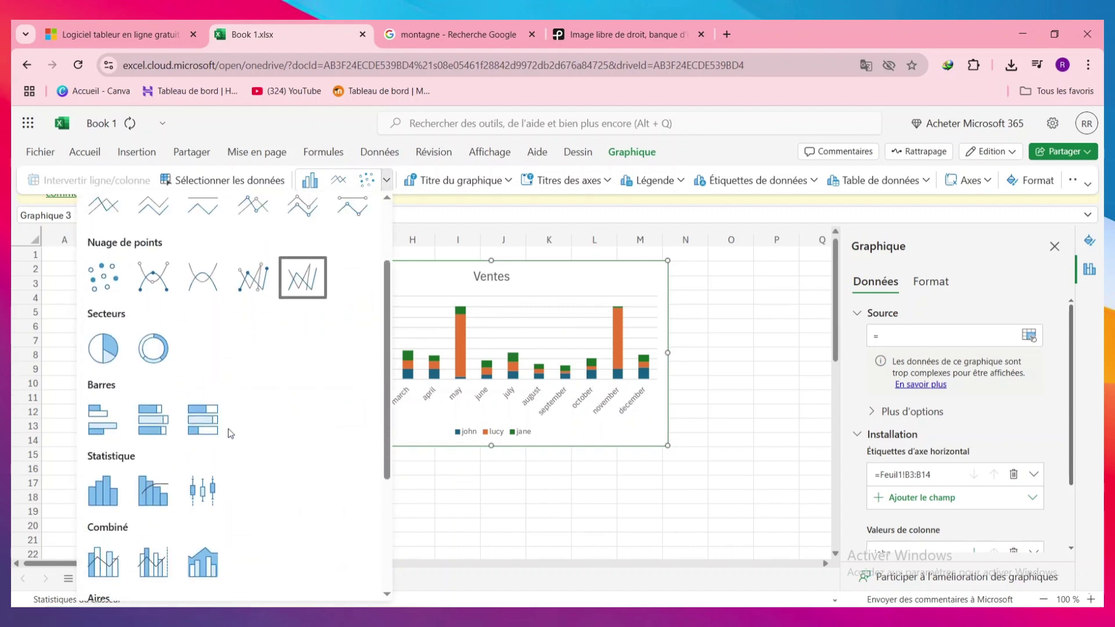
scroll(246, 308, up, 2)
scroll(247, 307, down, 3)
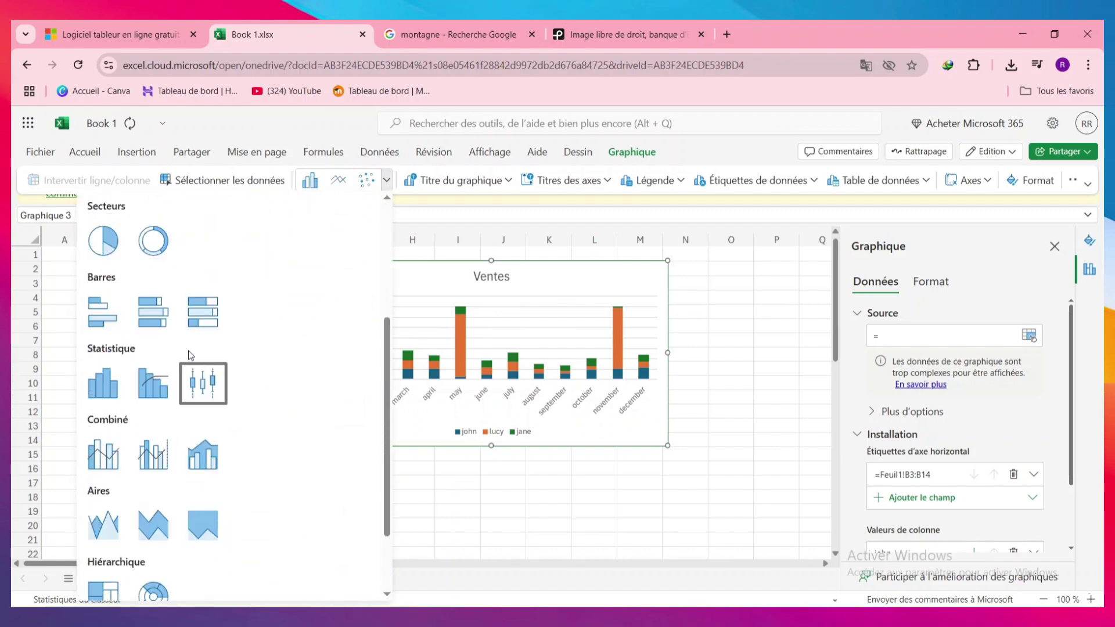
scroll(189, 355, up, 1)
click(222, 314)
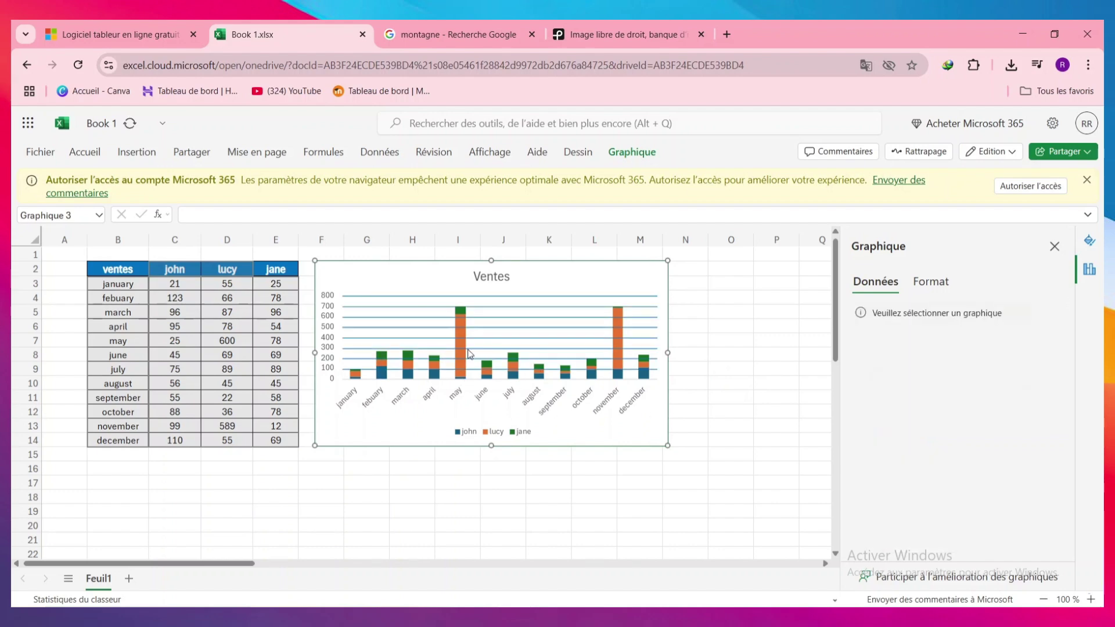
- Set the font size of the chart title Ventes to 18
right_click(554, 282)
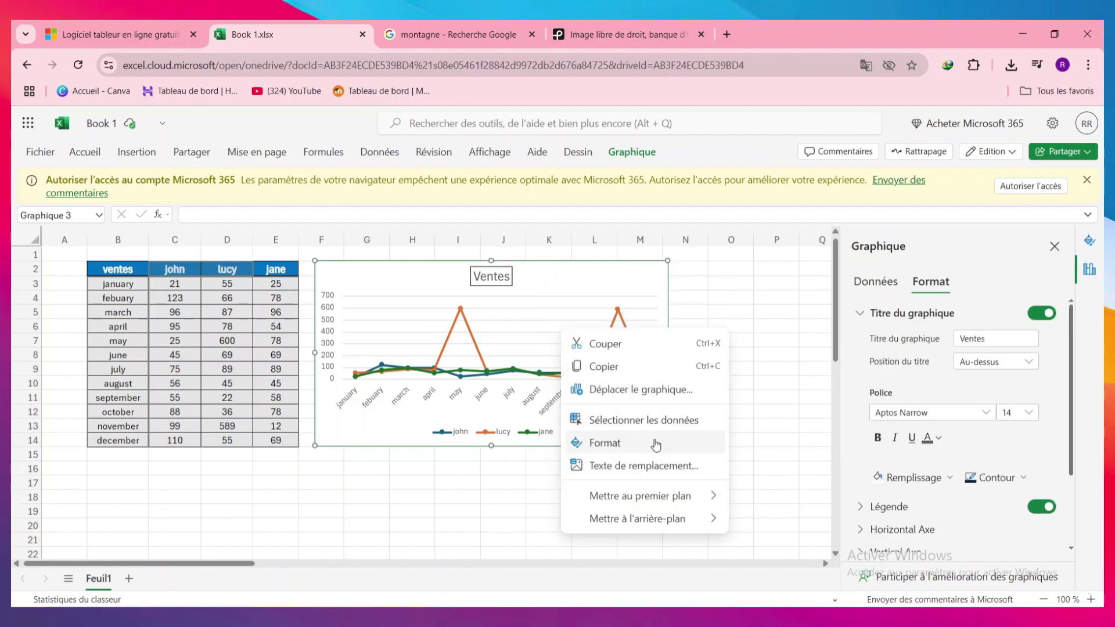
click(656, 444)
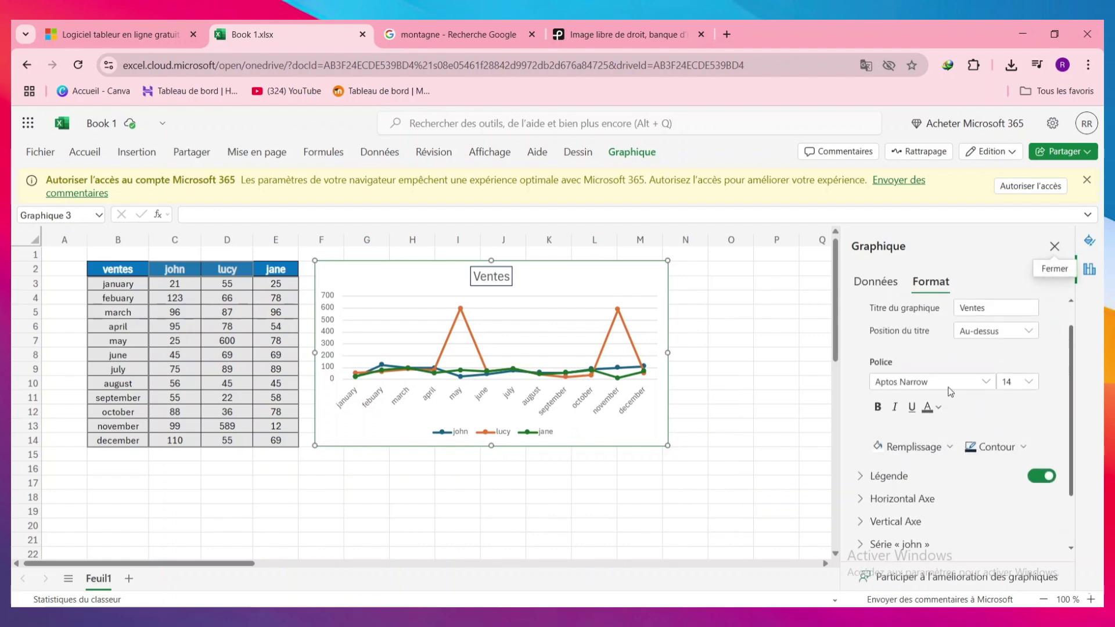
click(1028, 383)
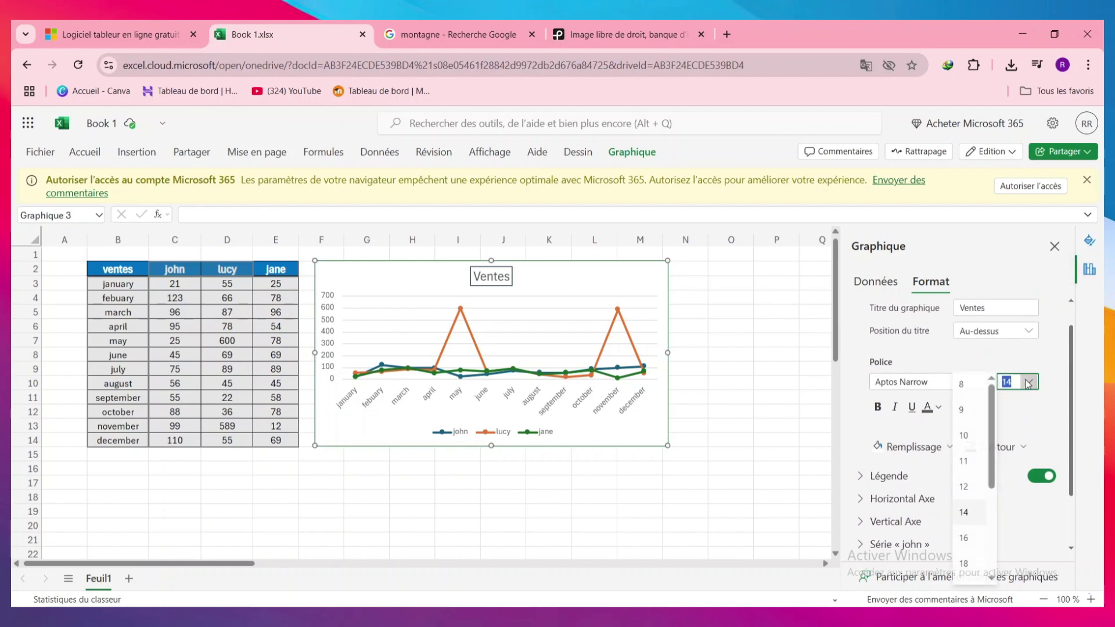
click(969, 561)
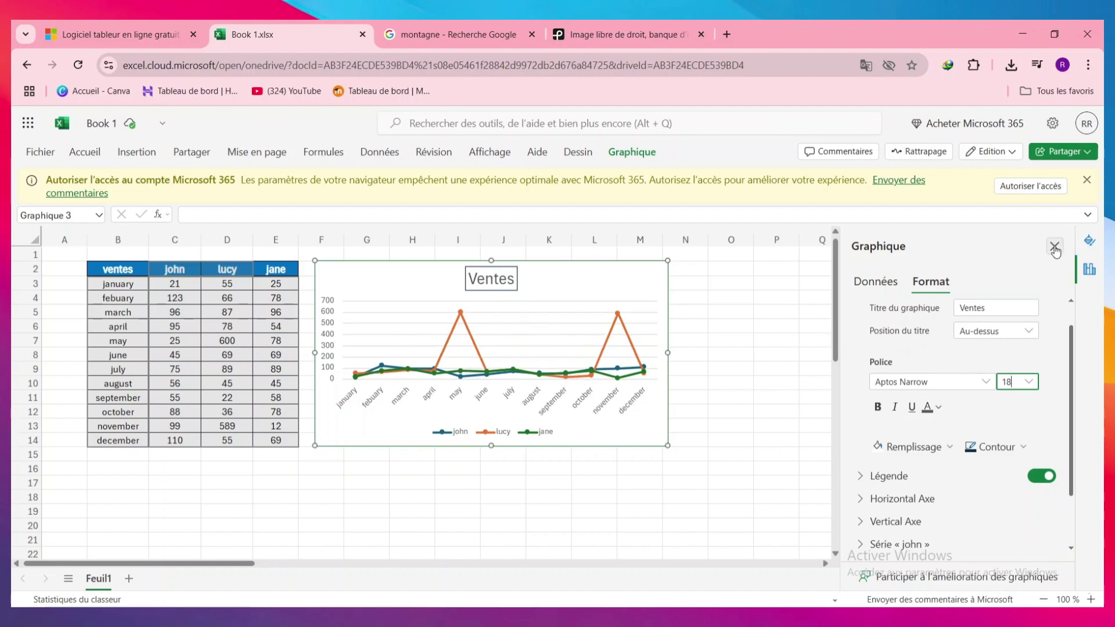
- Examine the chart's alternative text fields and the full range of available chart types
right_click(550, 288)
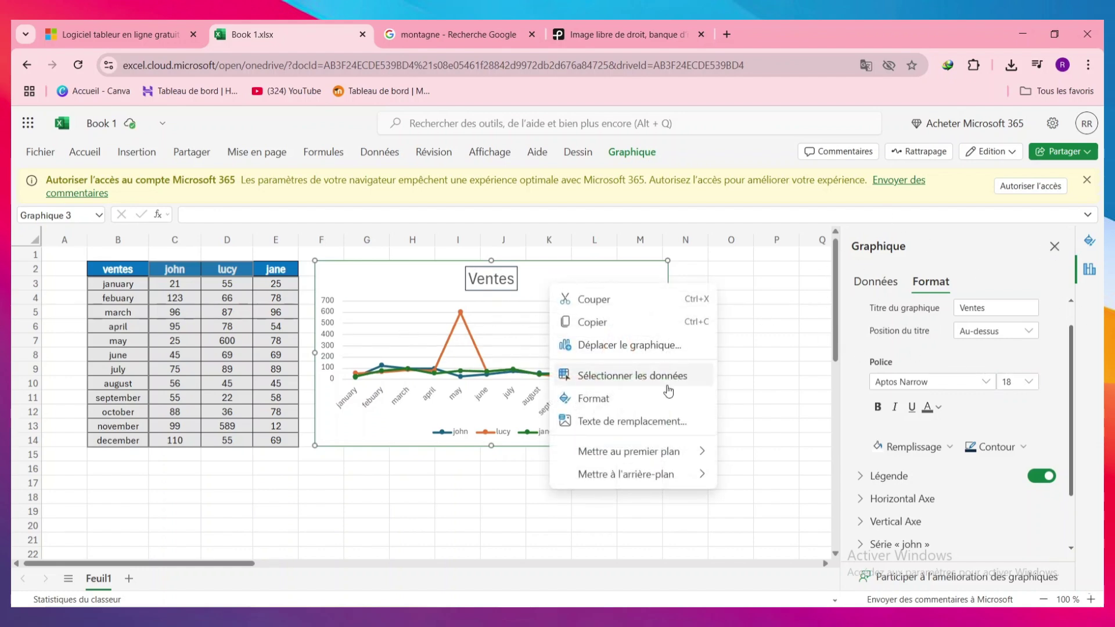
click(663, 427)
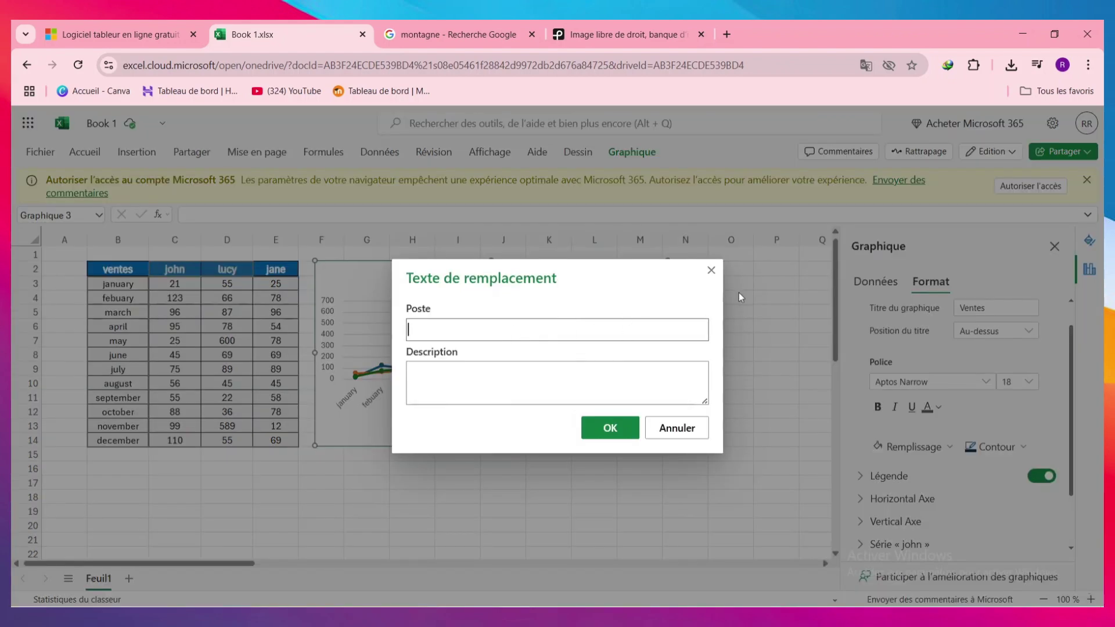
click(711, 271)
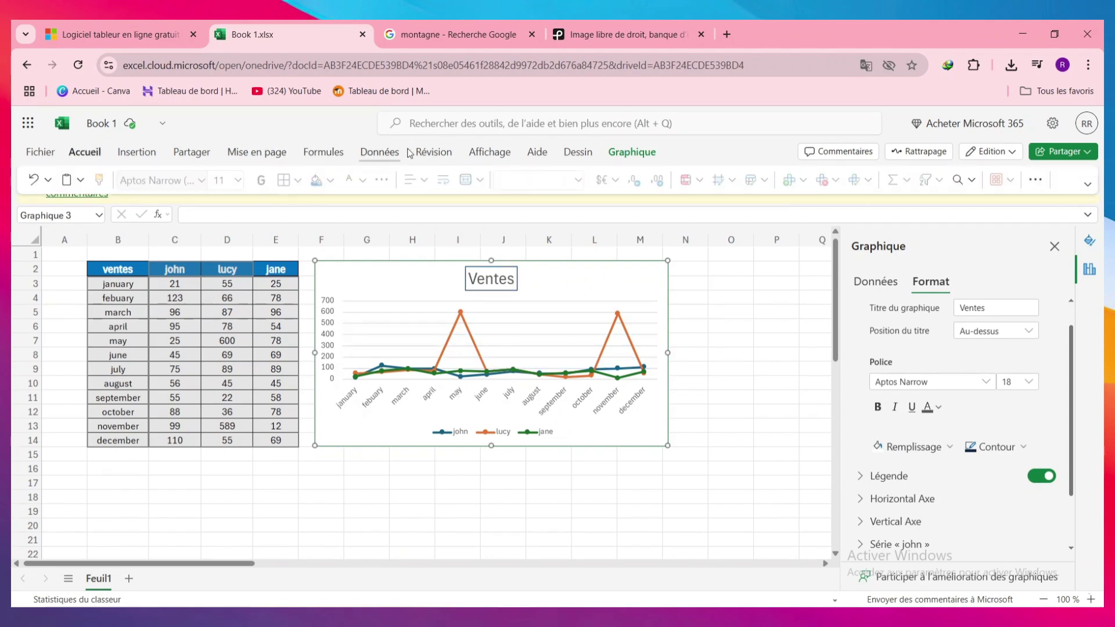
click(643, 154)
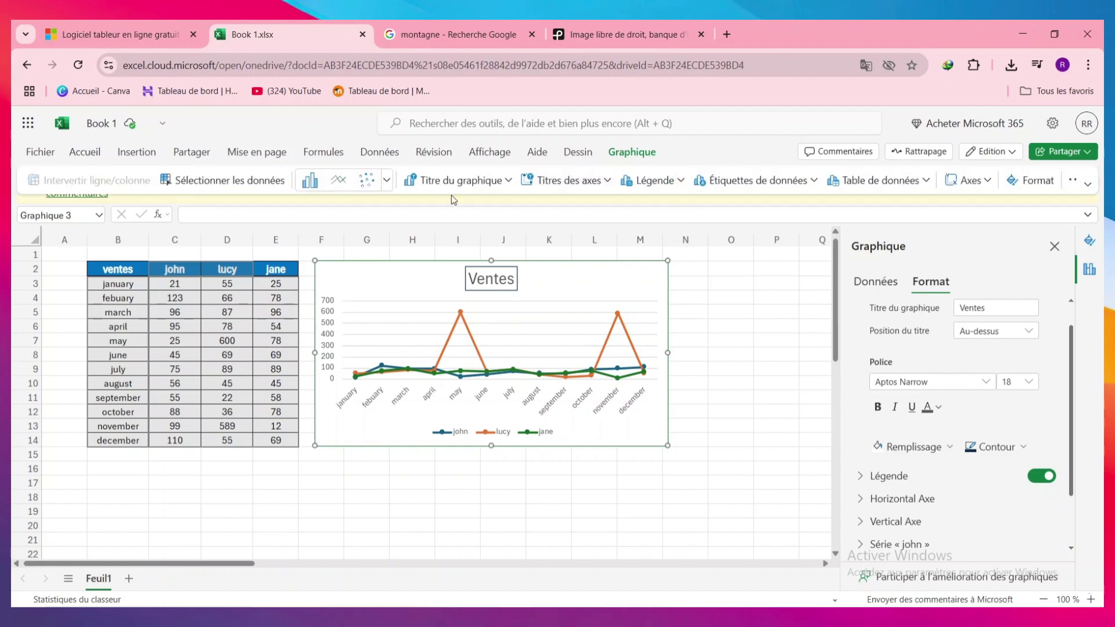
click(386, 183)
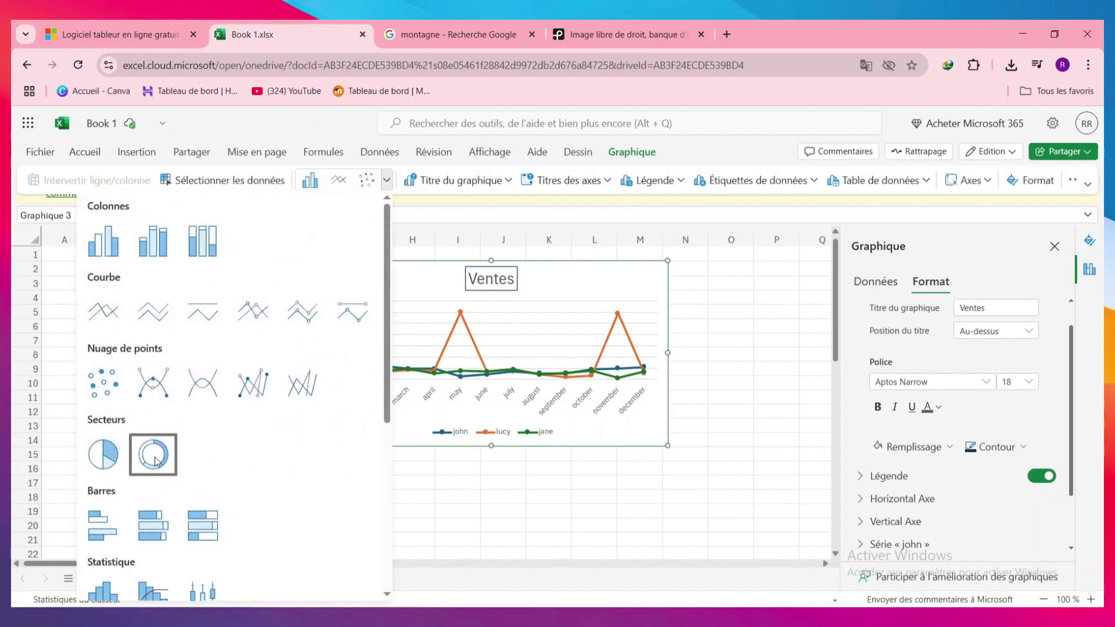
scroll(133, 456, down, 5)
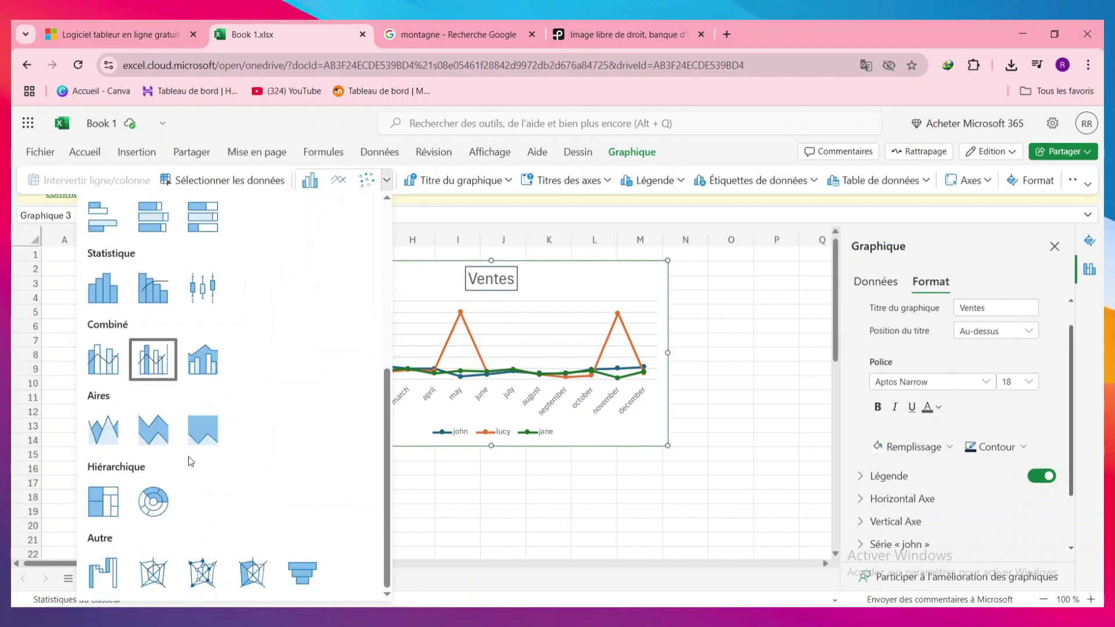
scroll(199, 448, up, 5)
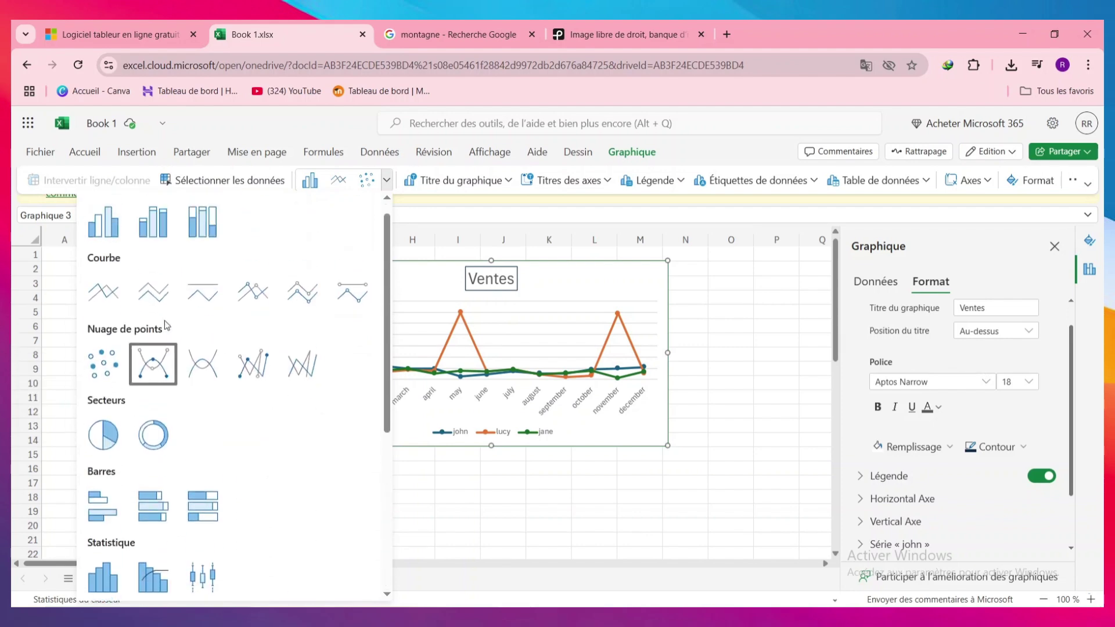
click(786, 341)
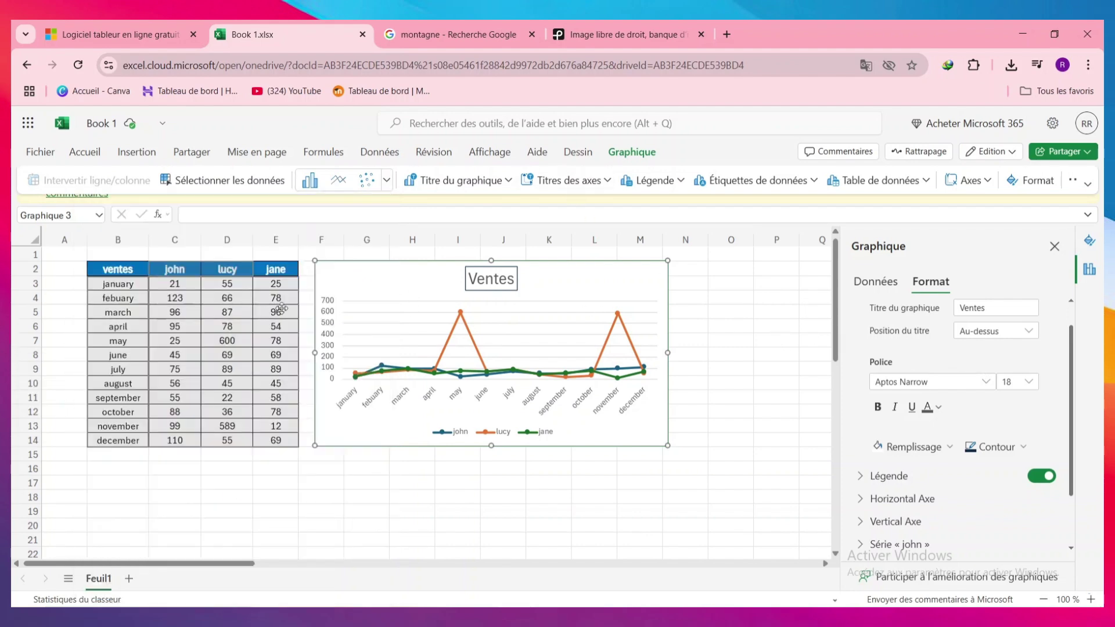